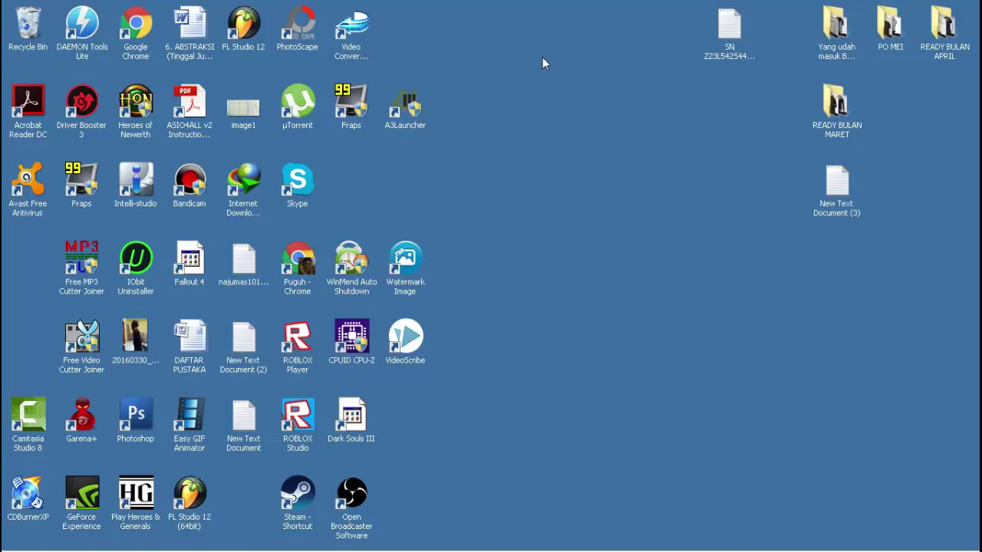
Switch to Chrome and open obsproject.com to view the Open Broadcaster Software download page
right_click(542, 63)
left_click(554, 86)
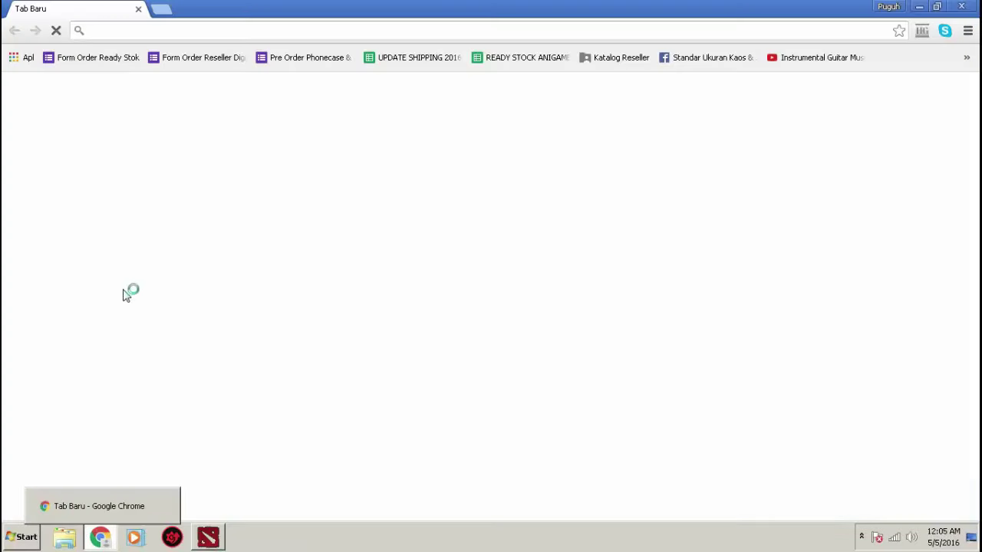
type("obsproject.com")
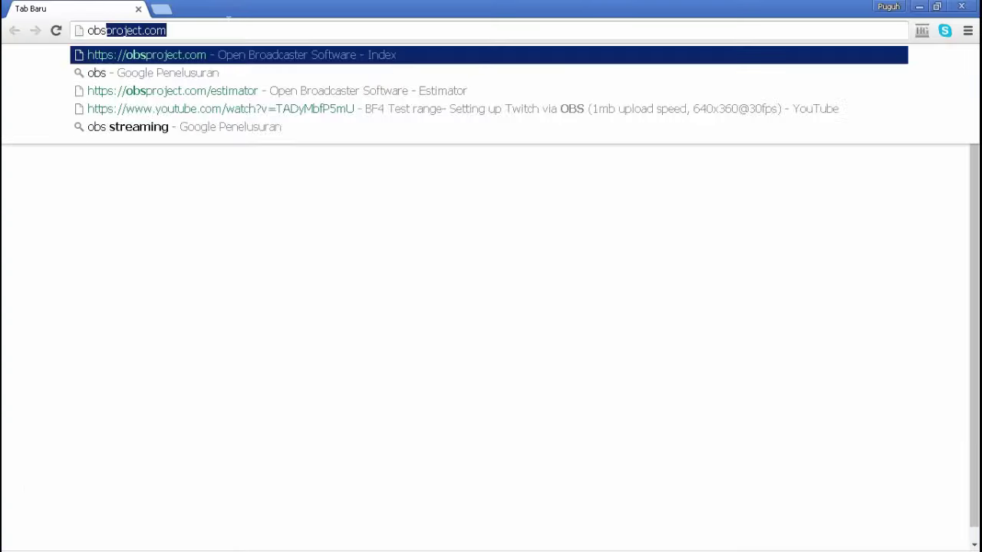
key("Return")
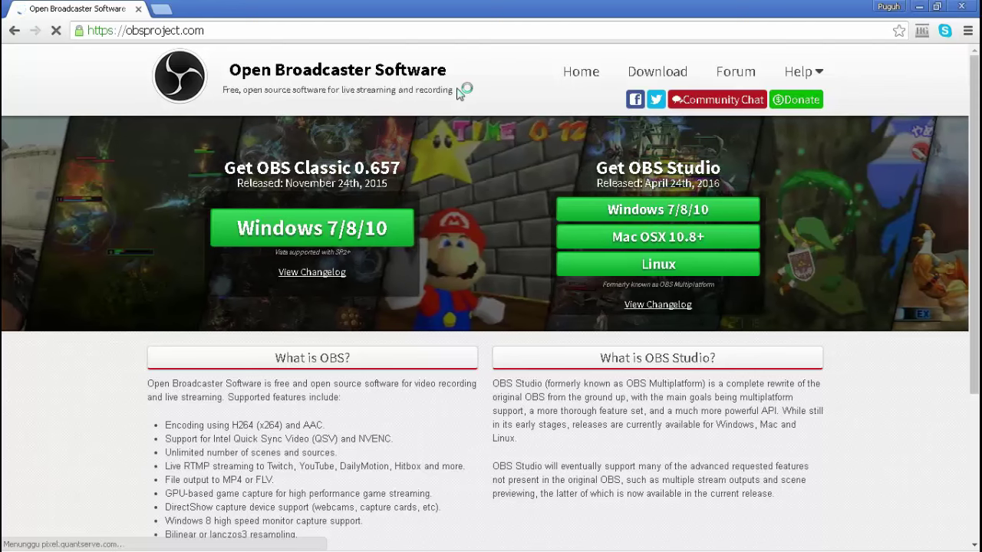
left_click_drag(240, 70, 464, 73)
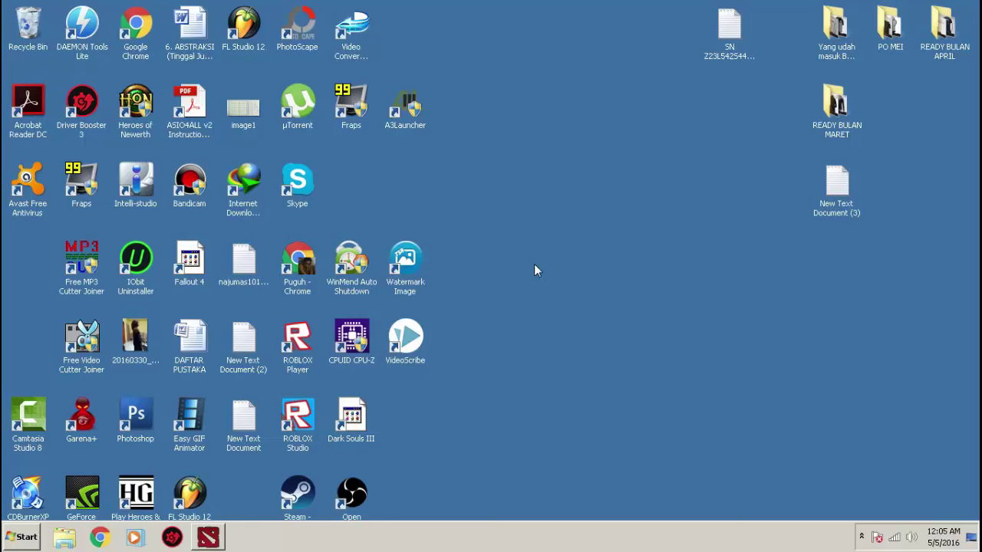
right_click(535, 268)
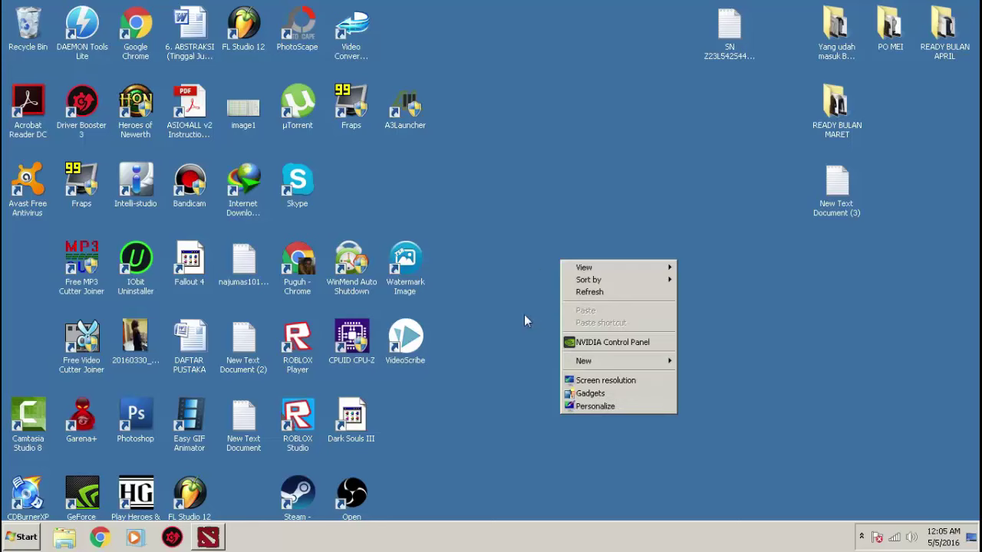
left_click(443, 439)
right_click(467, 368)
left_click(479, 401)
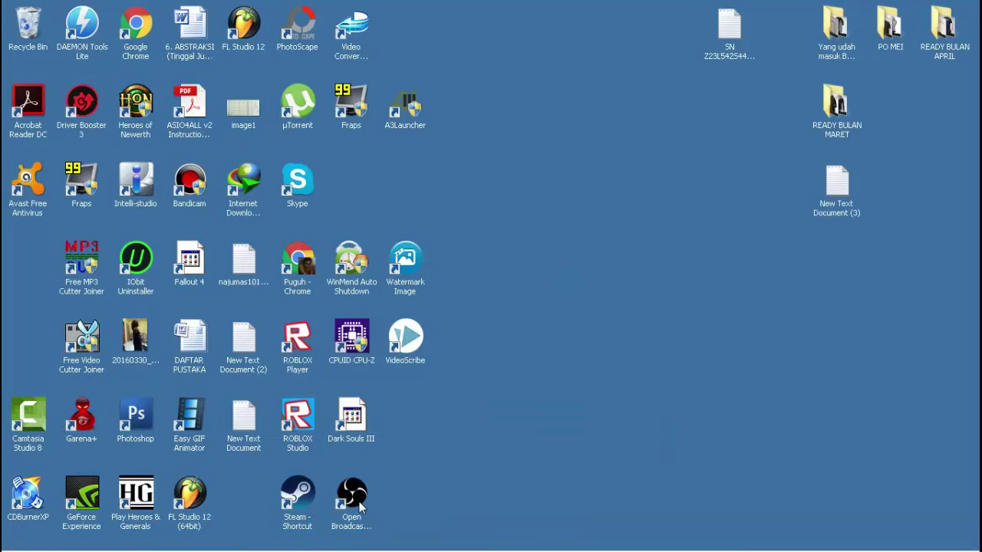
Launch Open Broadcaster Software and remove the Dota scene from the scene list
left_click(360, 503)
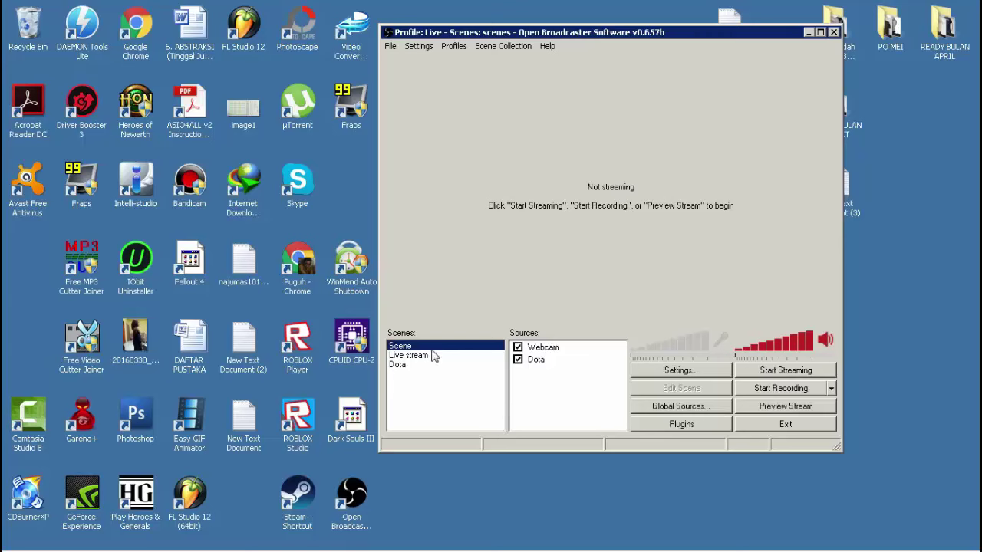
left_click(399, 366)
right_click(400, 367)
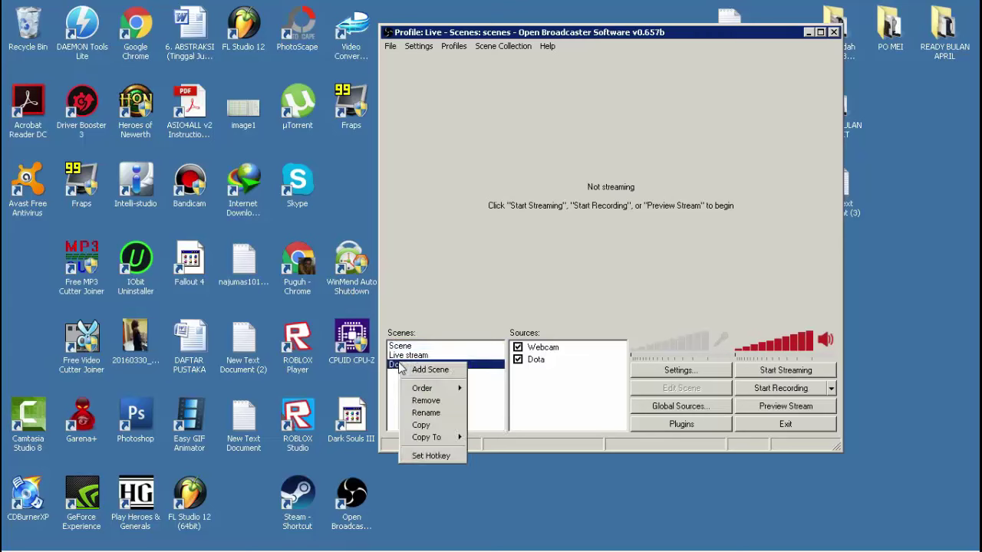
left_click(430, 400)
left_click(483, 332)
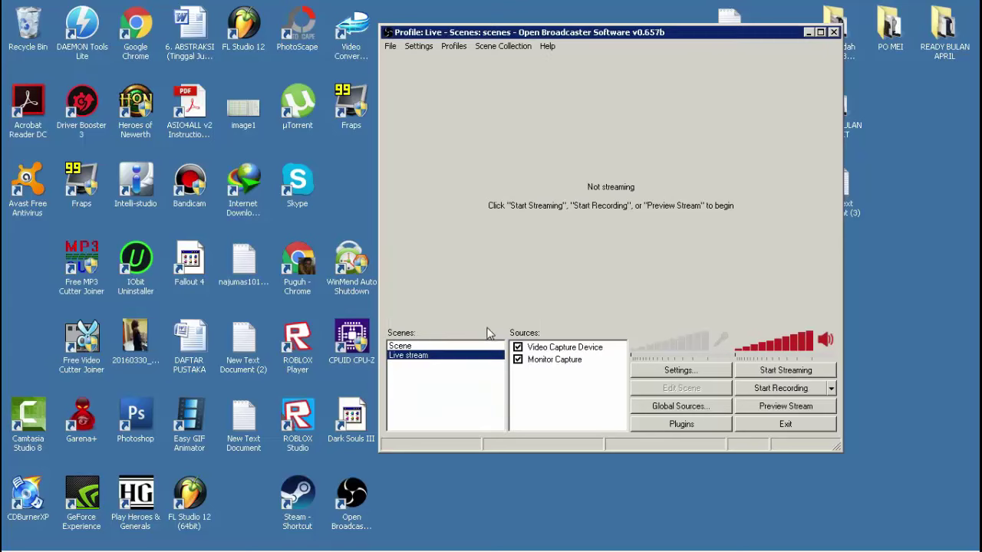
Make the scene named Scene active and select both its Webcam and Dota sources
right_click(420, 373)
left_click(406, 379)
left_click(409, 347)
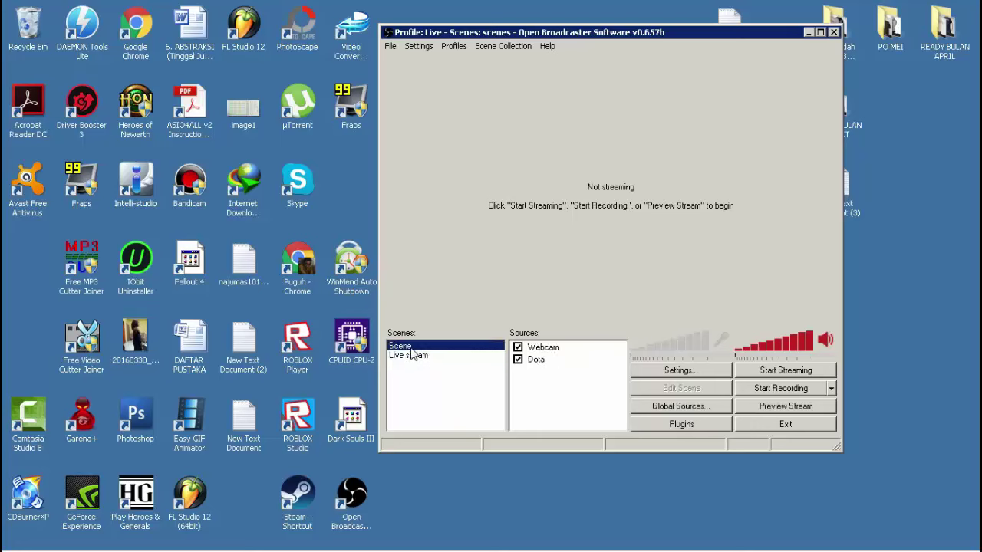
left_click(419, 47)
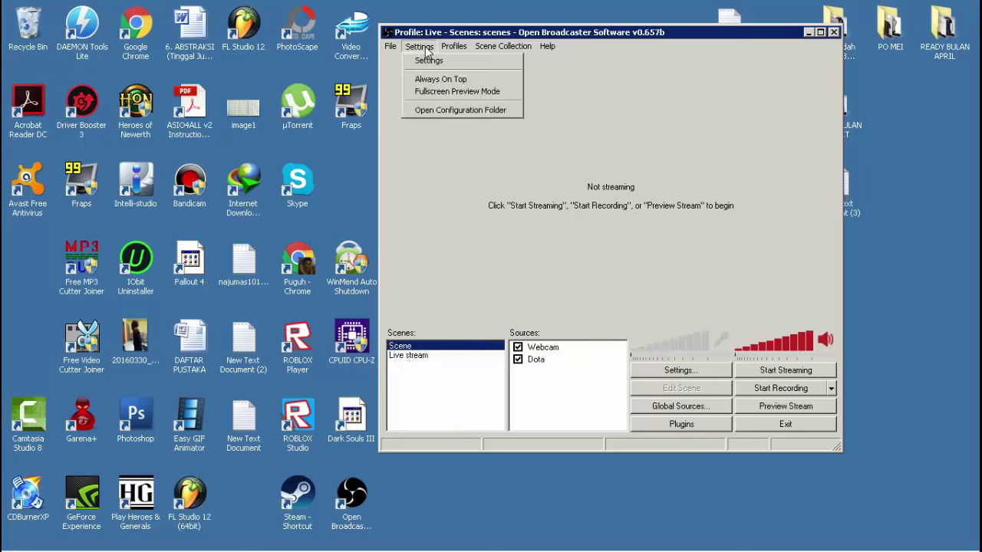
left_click(420, 350)
left_click_drag(550, 394, 547, 335)
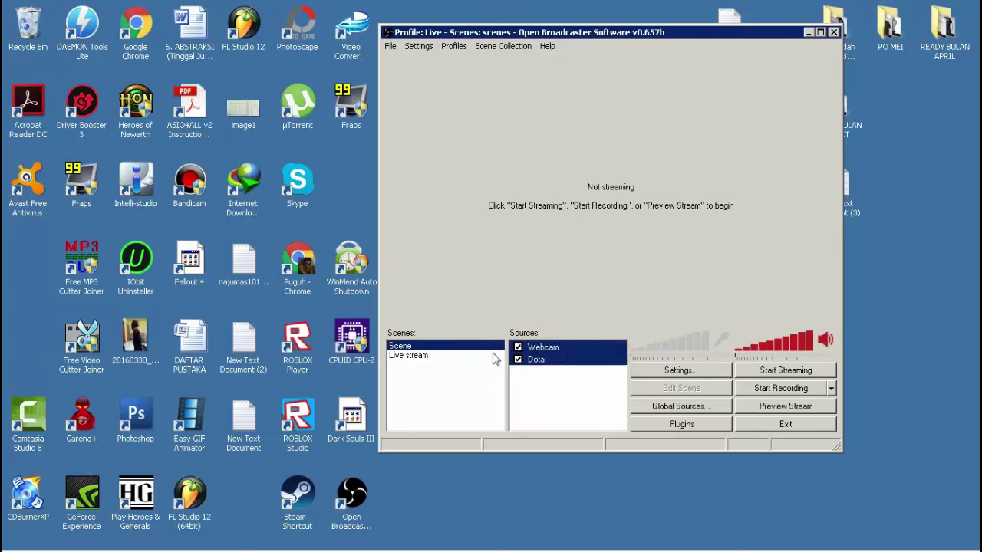
Open the settings and review the video encoding options, including the max bitrate
left_click(419, 46)
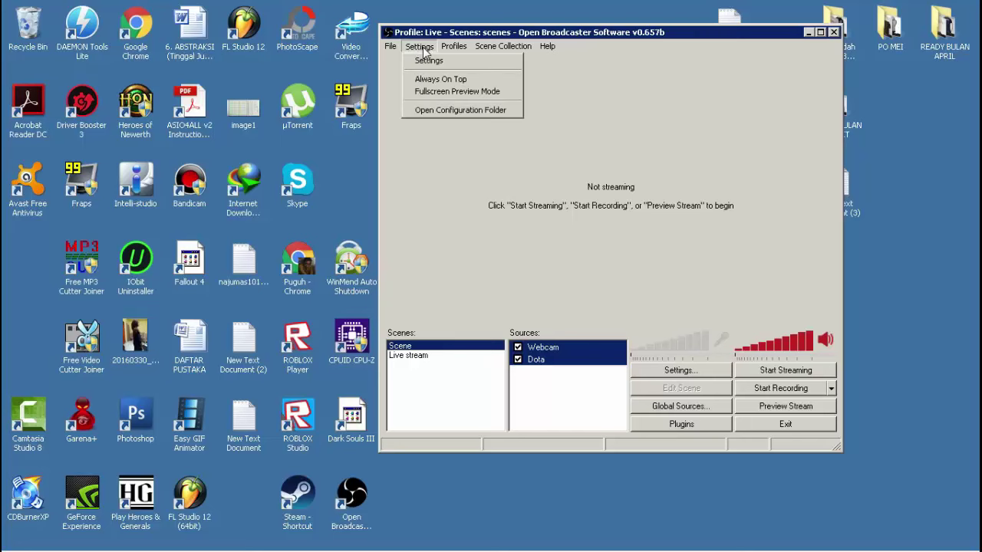
left_click(428, 62)
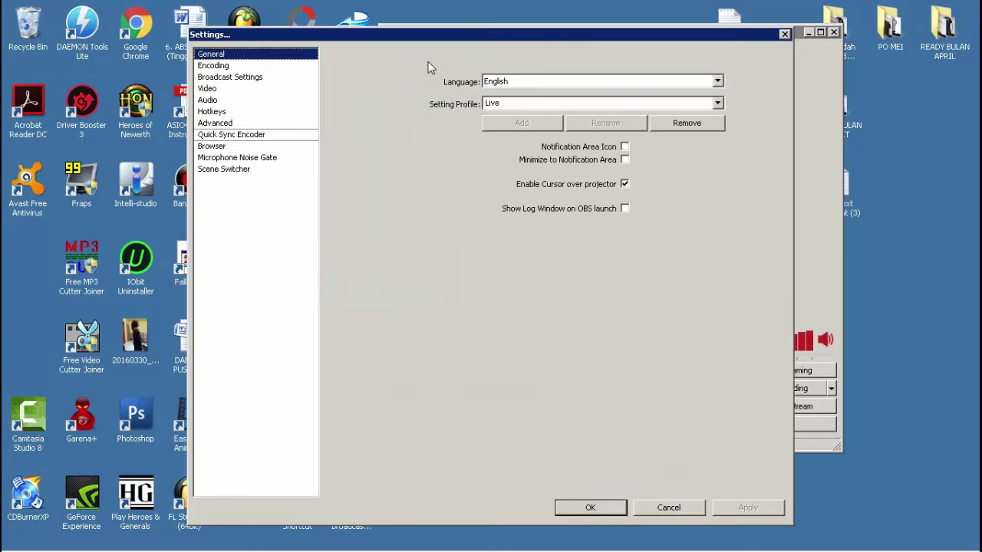
left_click(214, 66)
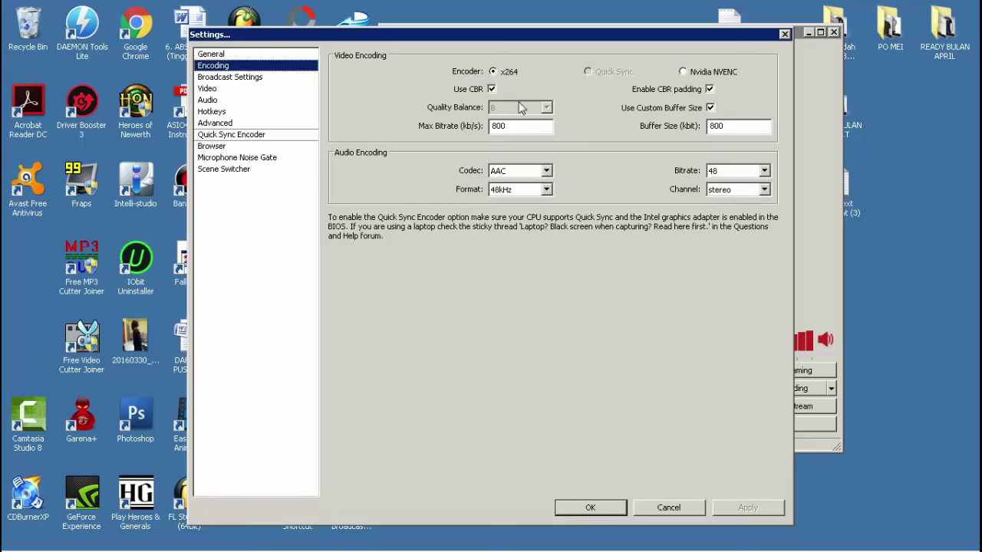
double_click(498, 126)
key("Tab")
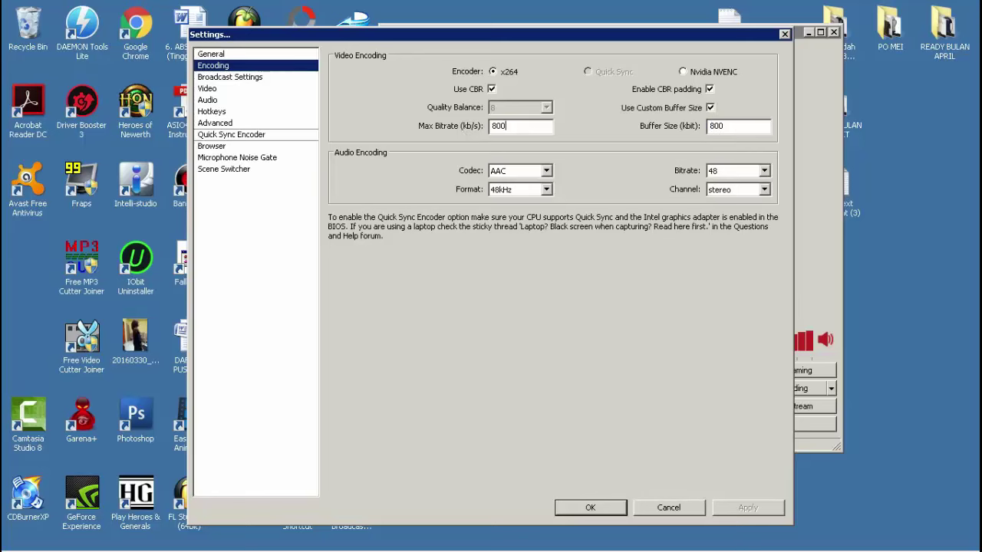
key("shift+Tab")
key("shift+Tab")
mouse_move(529, 137)
Try the File Output Only mode in the broadcast settings and discard the change
left_click(262, 80)
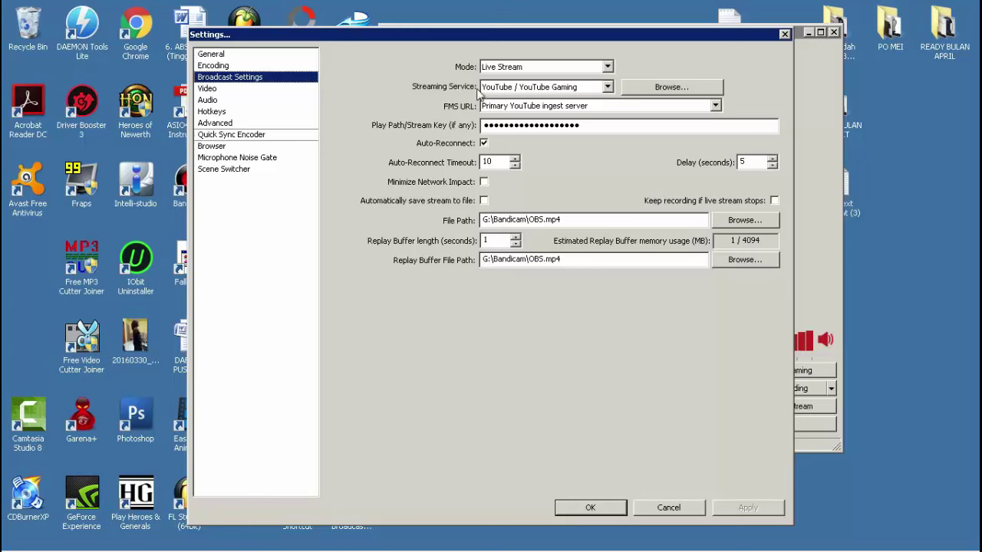
left_click(504, 67)
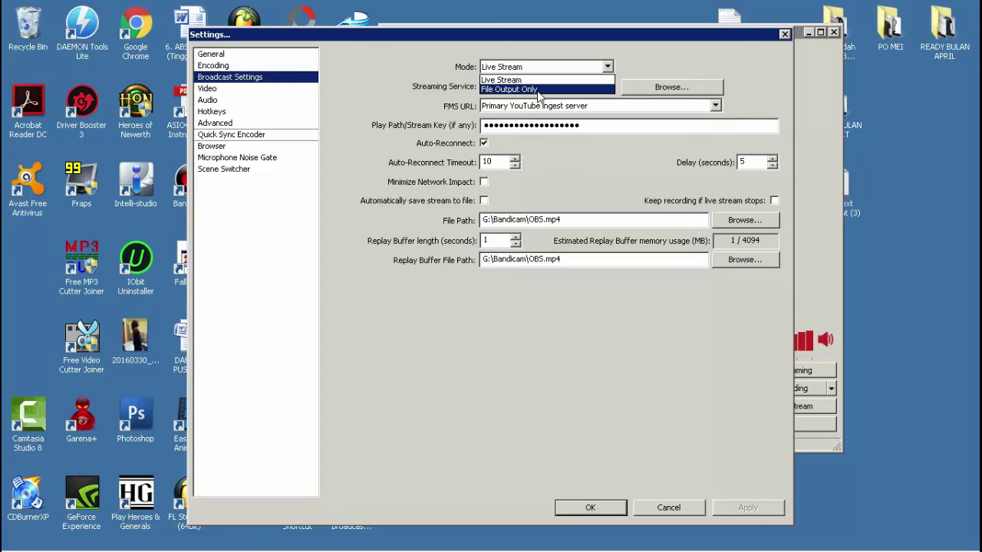
left_click(539, 89)
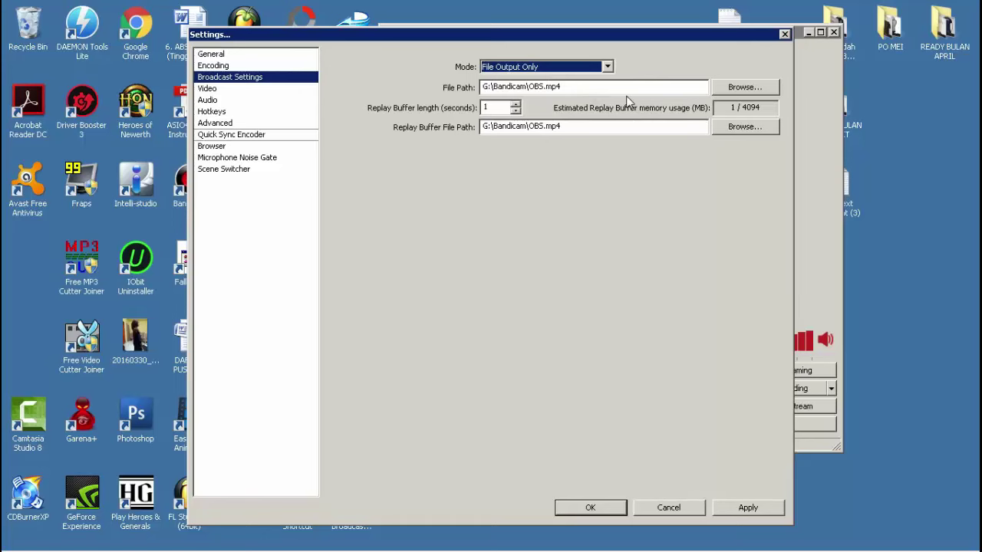
mouse_move(603, 86)
left_click(224, 90)
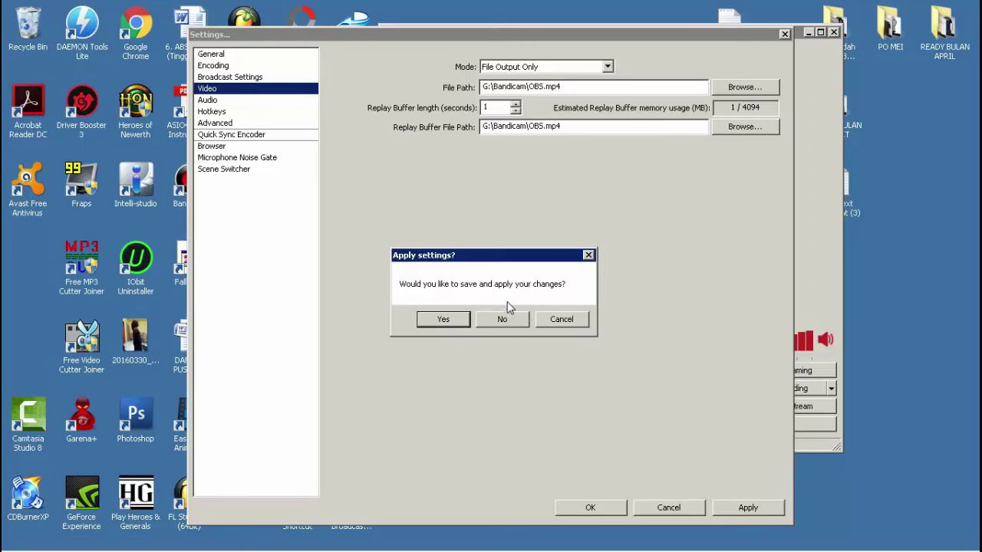
left_click(502, 318)
Return to the broadcast settings and check the file path used for saving the stream
left_click(252, 78)
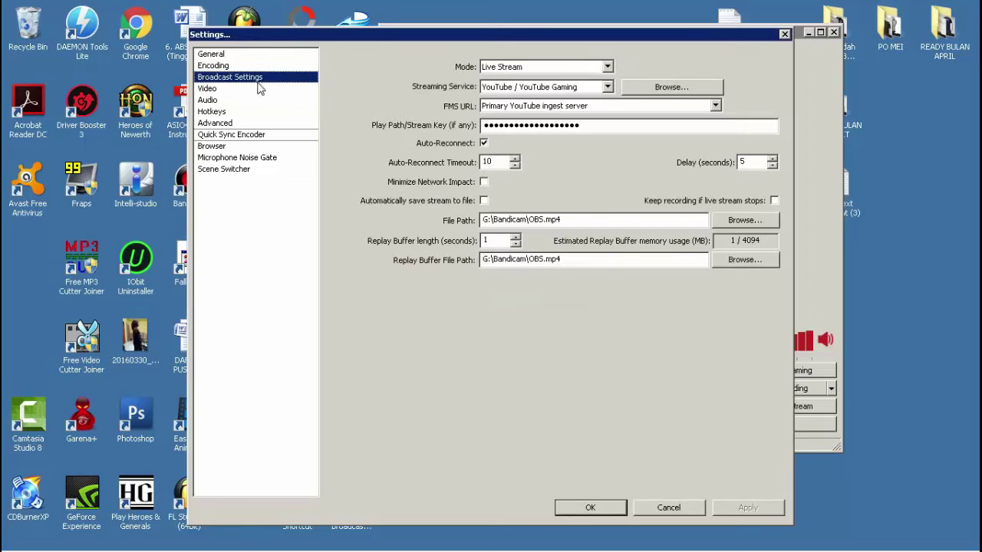
left_click_drag(563, 220, 480, 220)
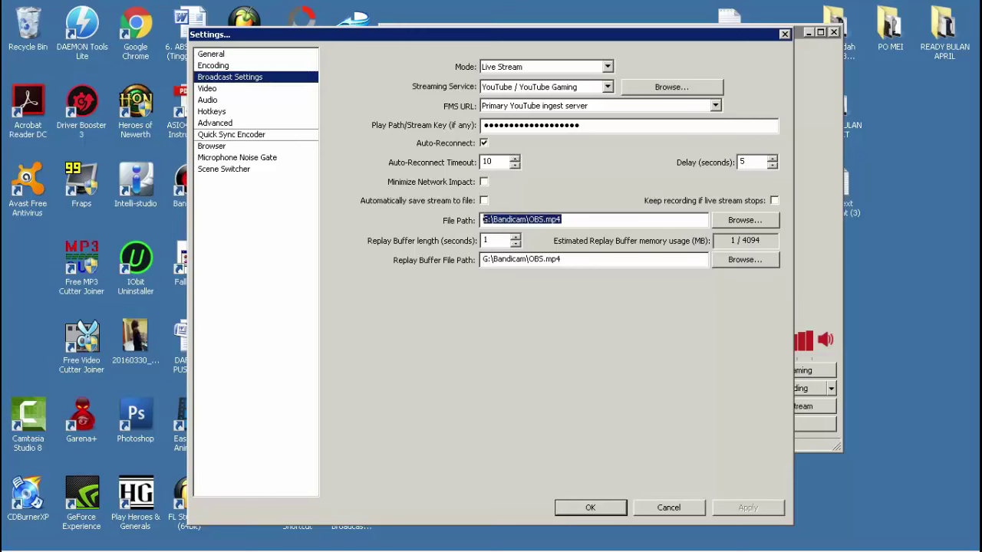
key("Tab")
key("shift+Tab")
Examine the video adapter choices and the custom base resolution in the video settings, leaving without saving changes
left_click(205, 90)
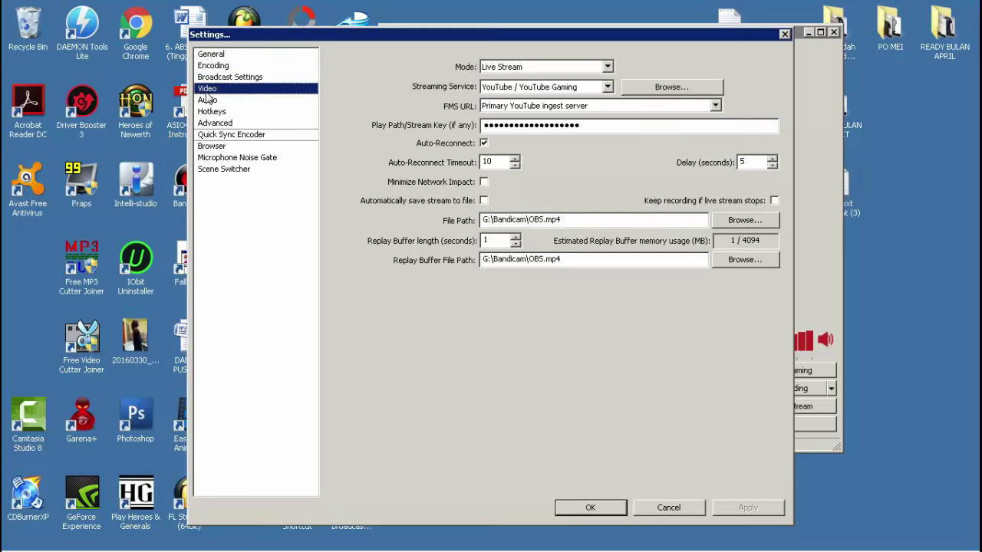
left_click(214, 78)
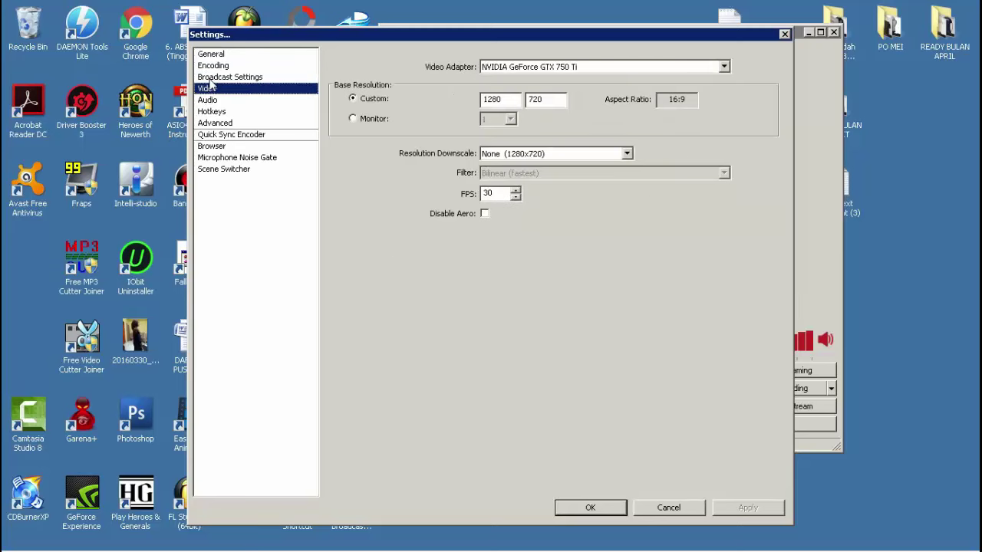
left_click(213, 90)
left_click(532, 68)
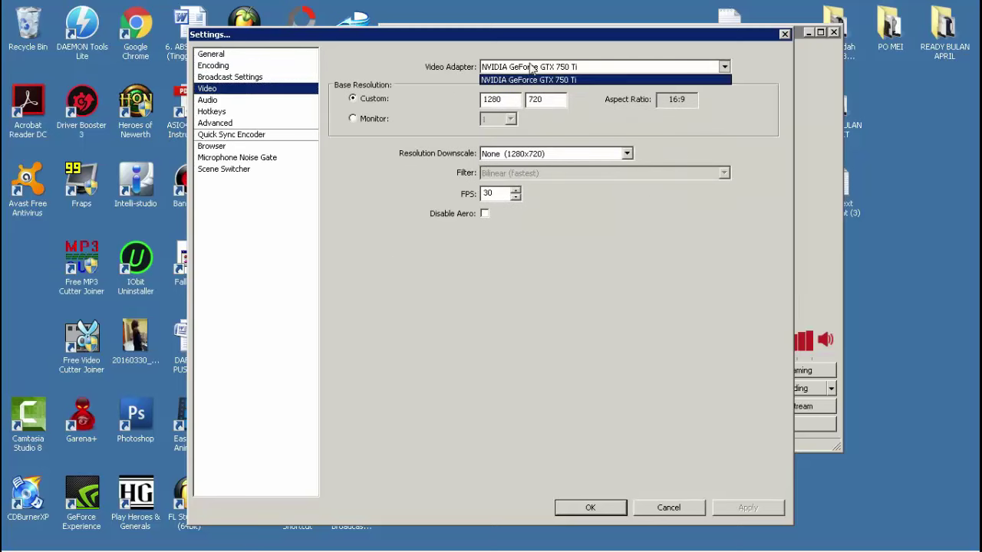
left_click(530, 79)
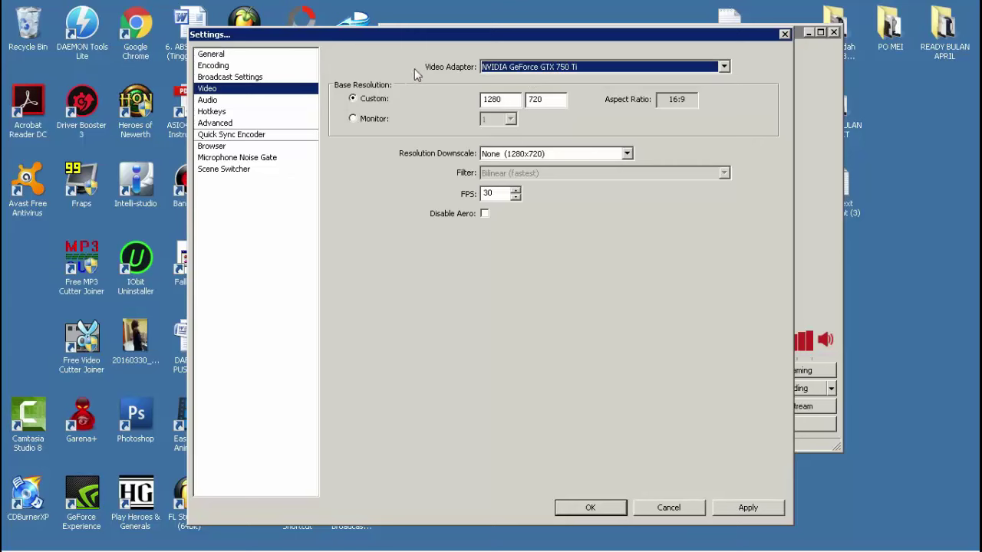
left_click(360, 103)
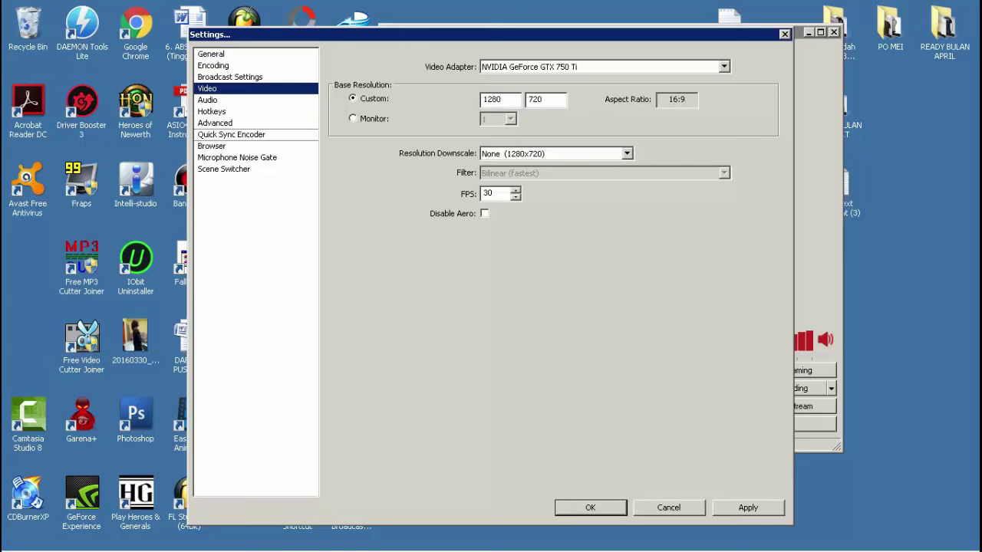
double_click(535, 99)
double_click(535, 99)
left_click(211, 100)
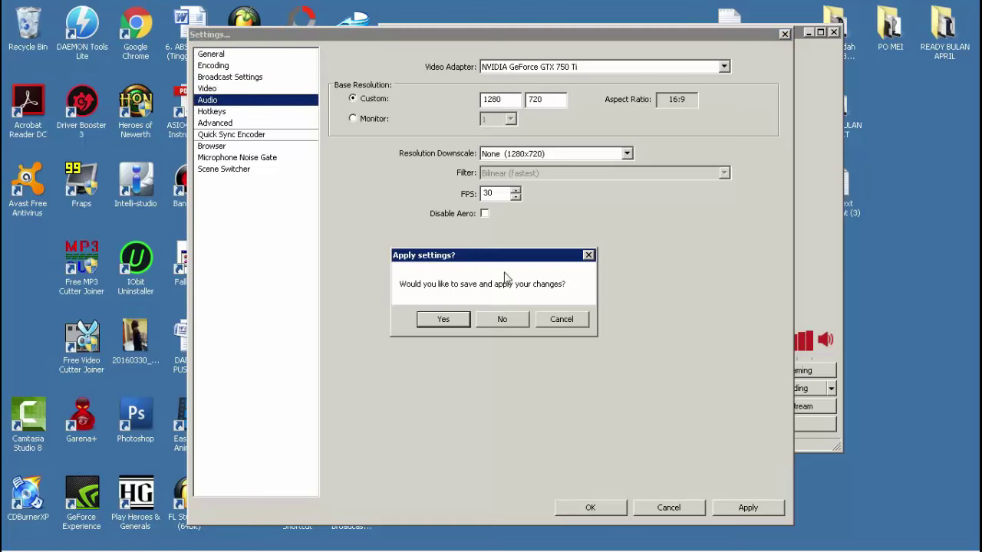
left_click(505, 326)
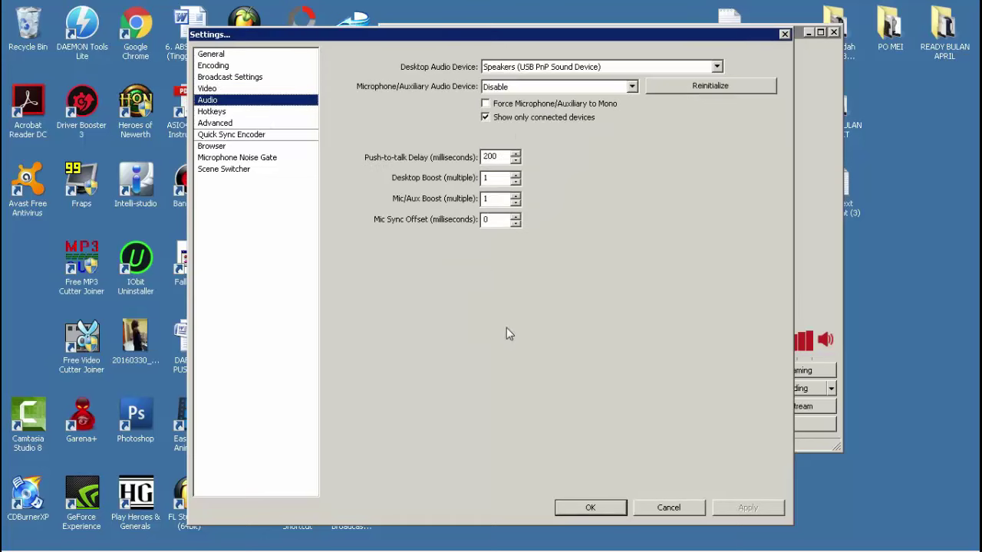
Set the microphone/auxiliary audio device to Microphone (Realtek High Definition Audio) and save the settings
left_click(520, 73)
left_click(519, 72)
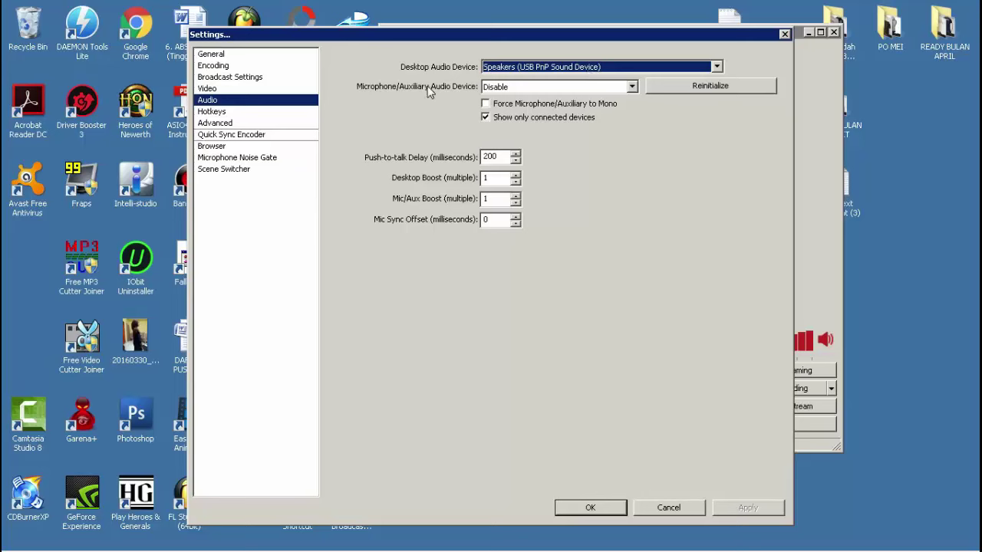
left_click(580, 91)
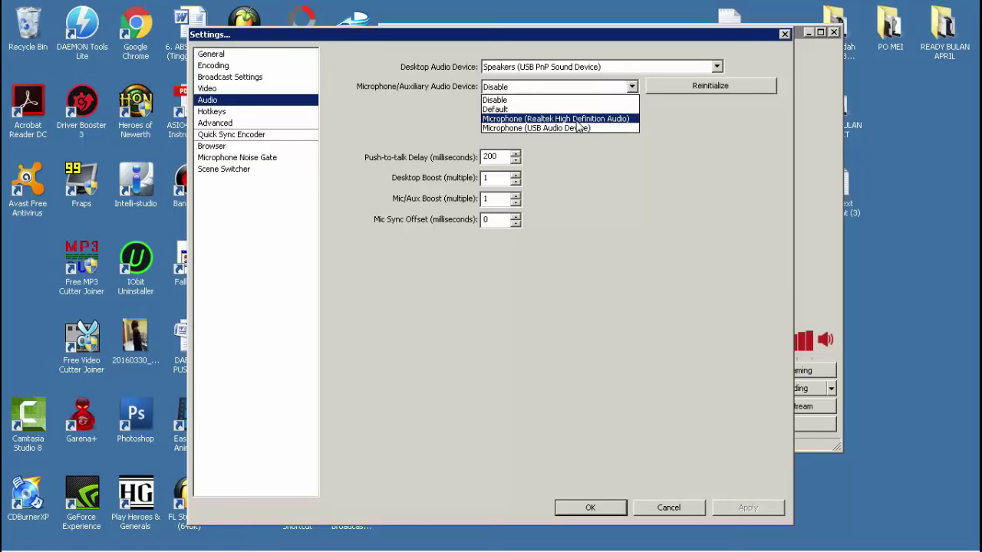
left_click(576, 119)
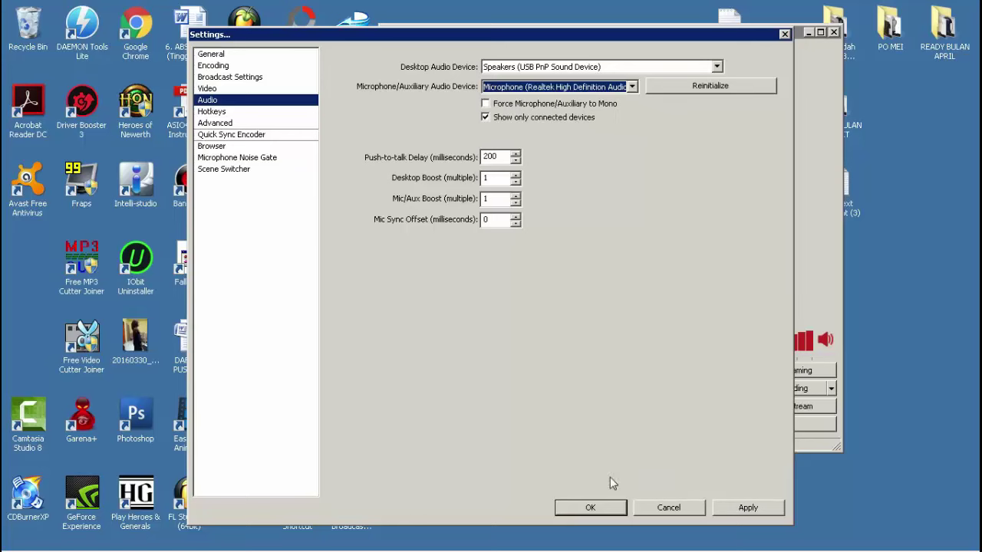
left_click(598, 510)
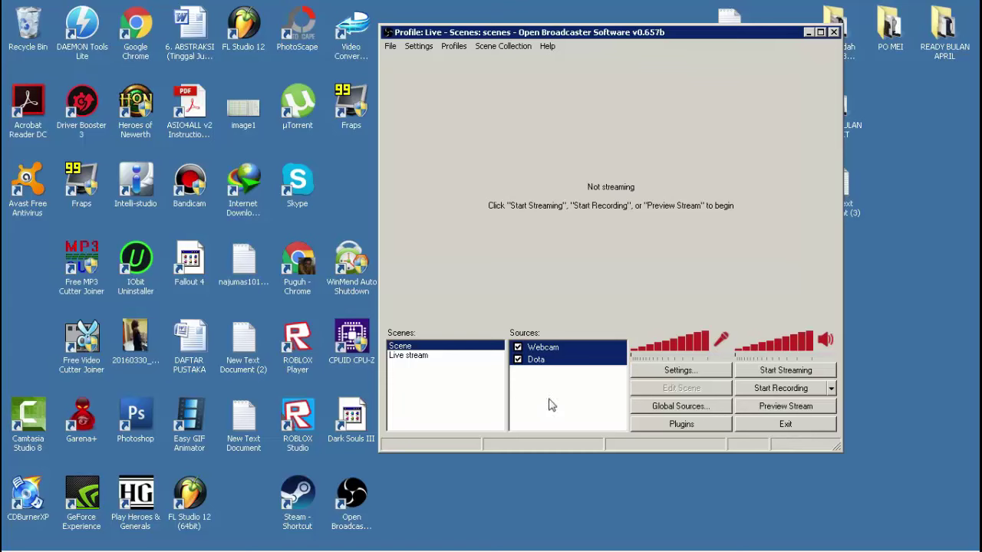
Reopen the settings and check the selected devices on the audio page
left_click(419, 46)
left_click(421, 62)
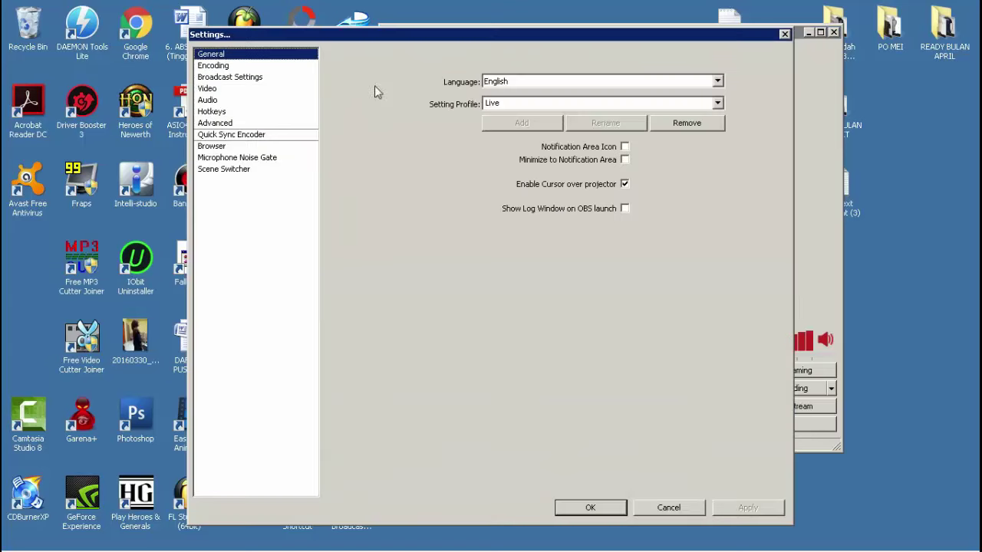
left_click(208, 113)
left_click(208, 101)
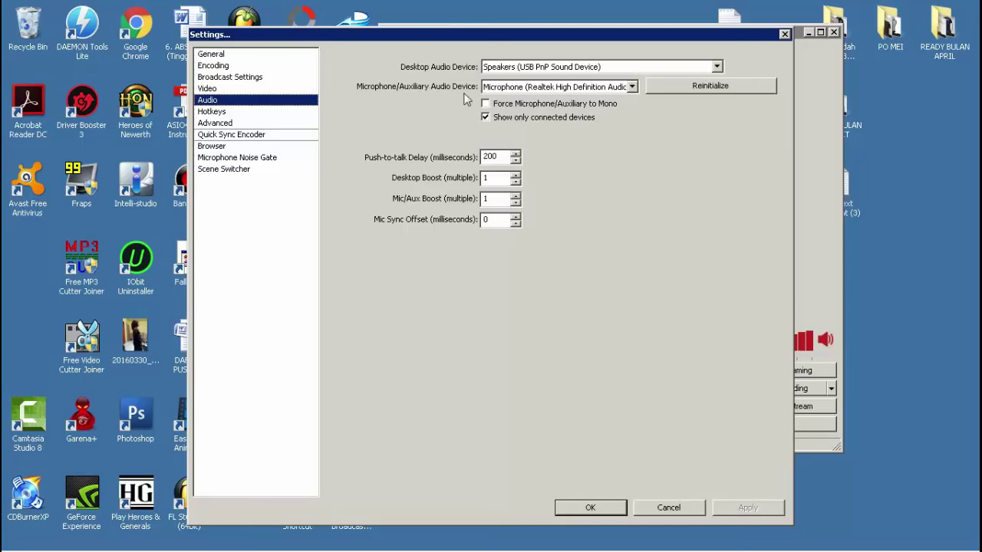
Review the hotkey assignments for recording and go on to the advanced settings
left_click(222, 113)
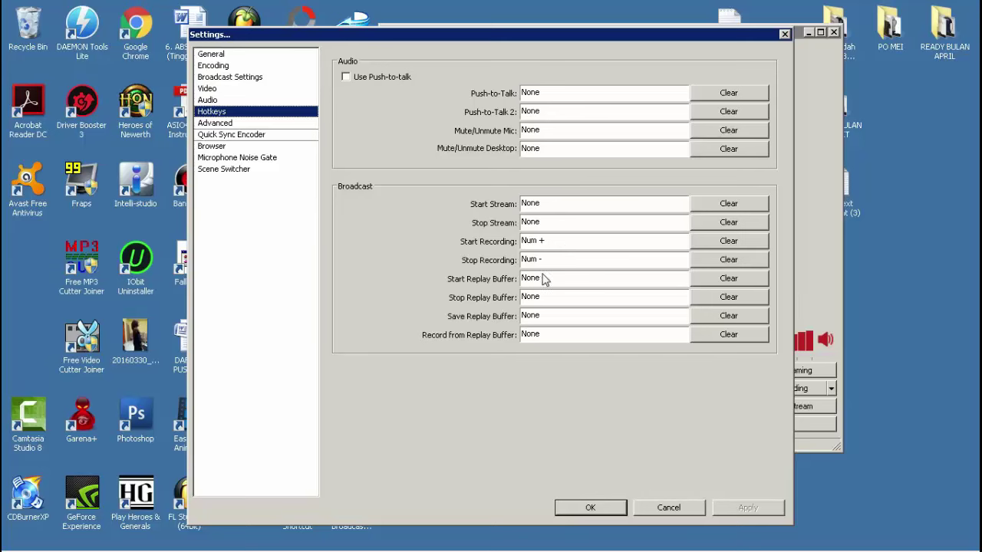
left_click(215, 122)
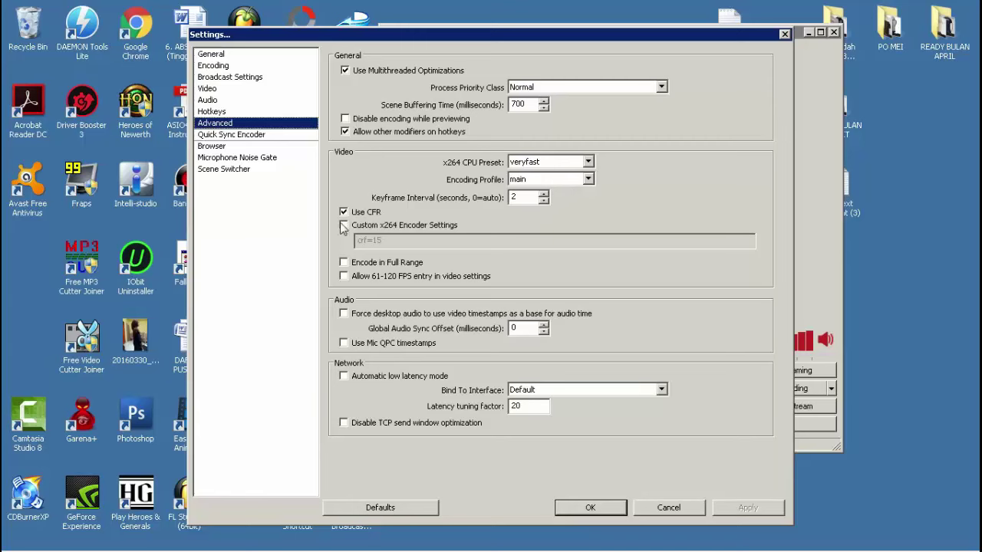
Try the custom x264 encoder settings with crf=15 and switch them off again
left_click(464, 228)
left_click(464, 230)
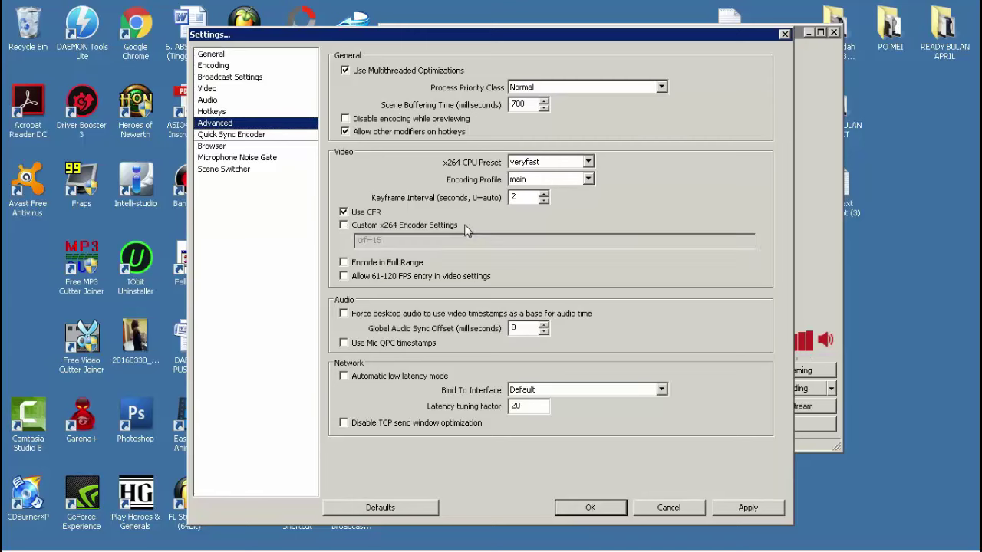
left_click(460, 227)
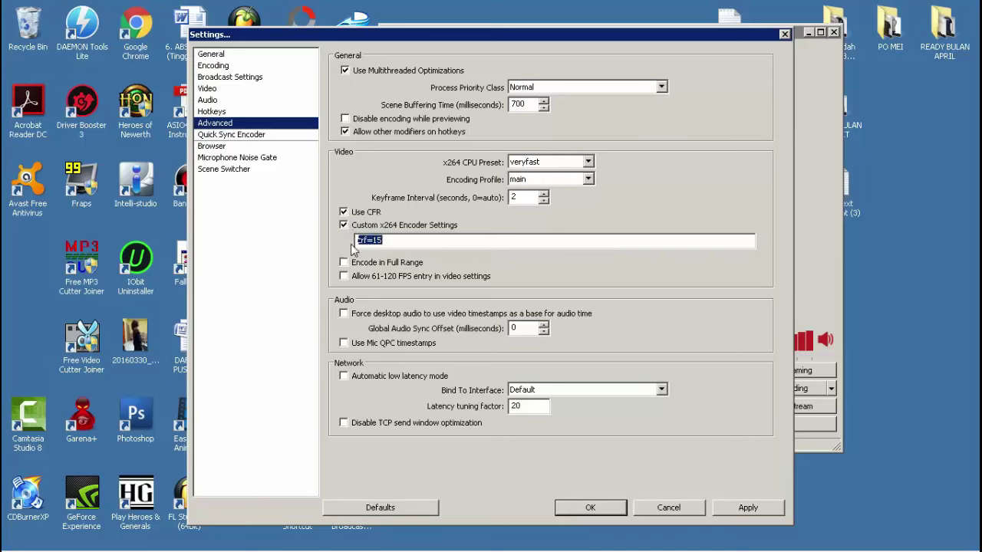
type("15")
left_click(396, 228)
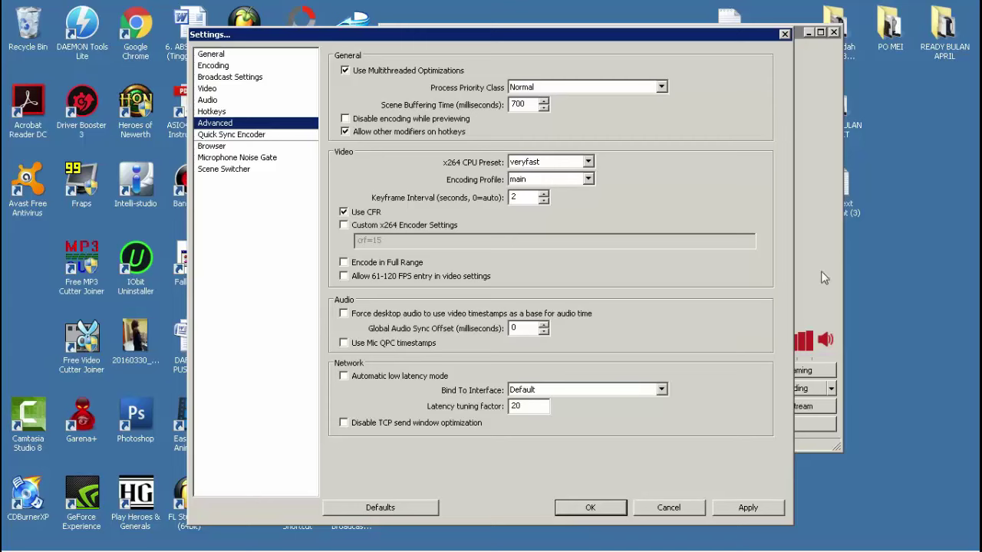
Apply the advanced settings and close the settings dialog
left_click(754, 512)
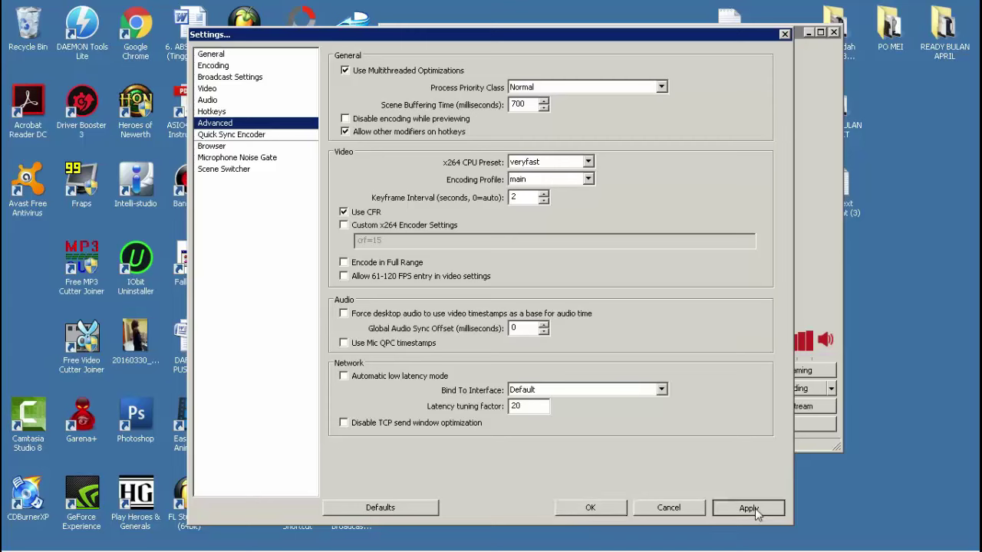
left_click(590, 507)
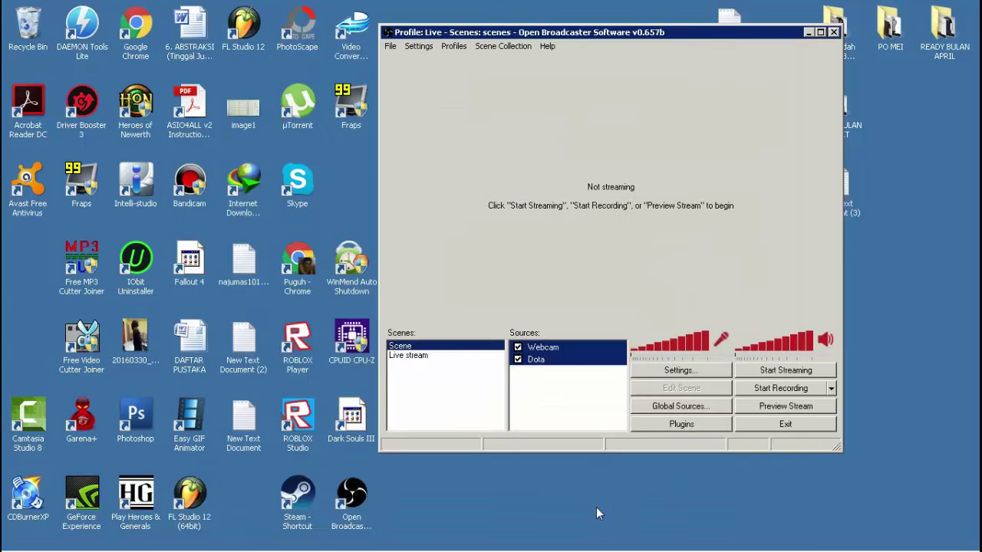
left_click(558, 428)
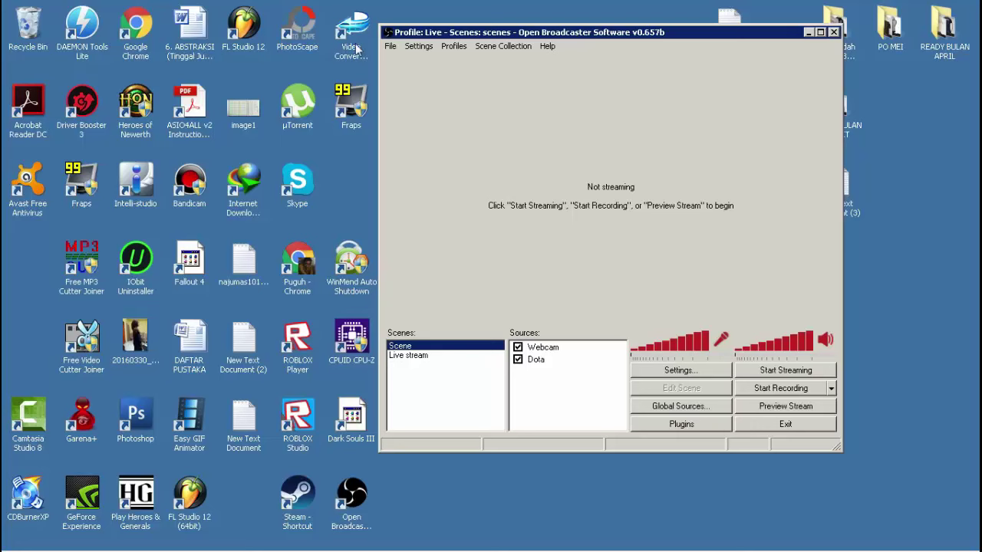
left_click(418, 46)
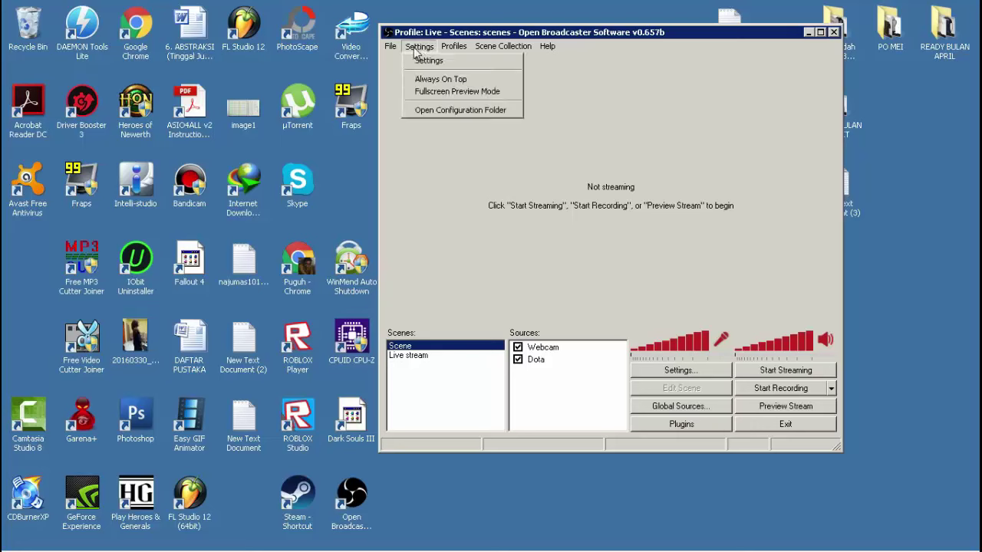
left_click(419, 46)
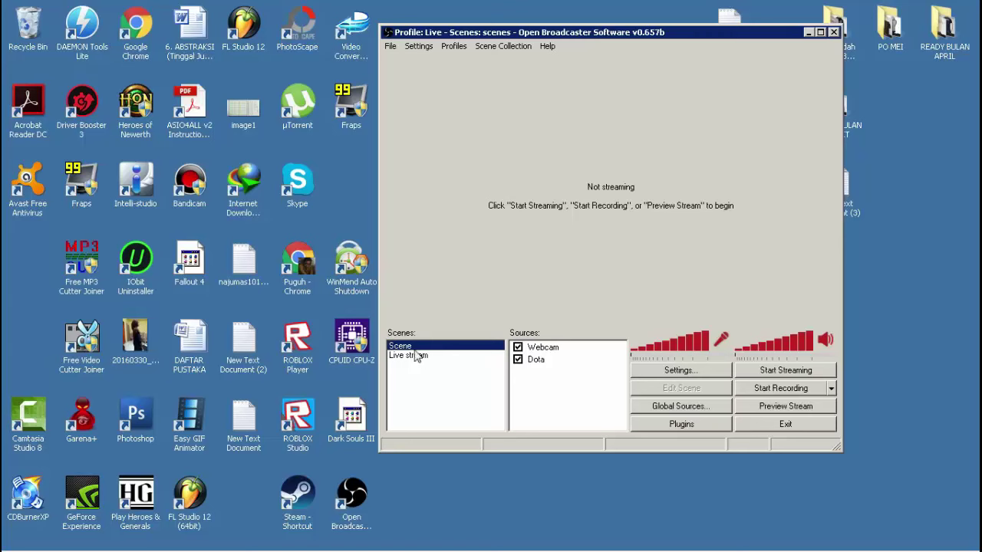
Add a new scene named "Game DOta" to the scene list
right_click(401, 374)
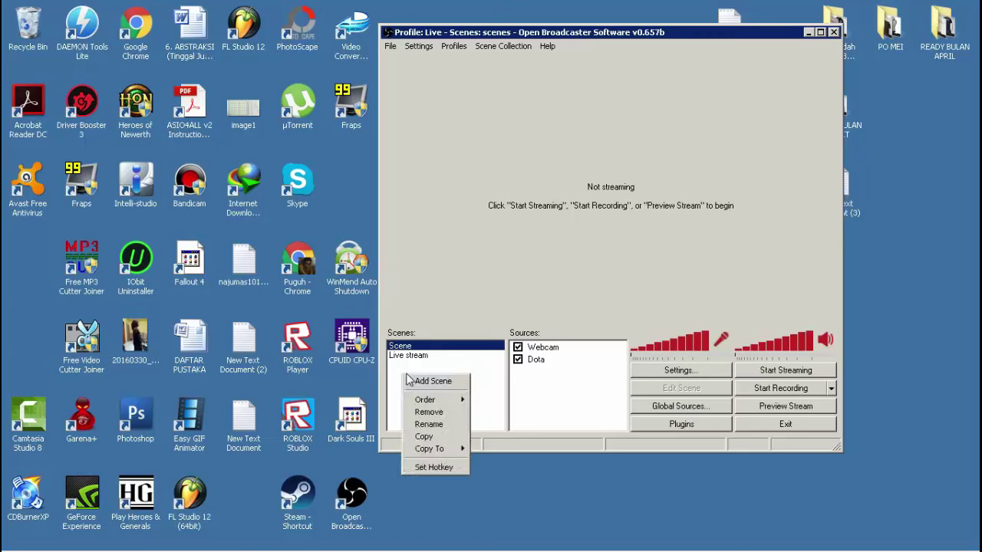
left_click(420, 381)
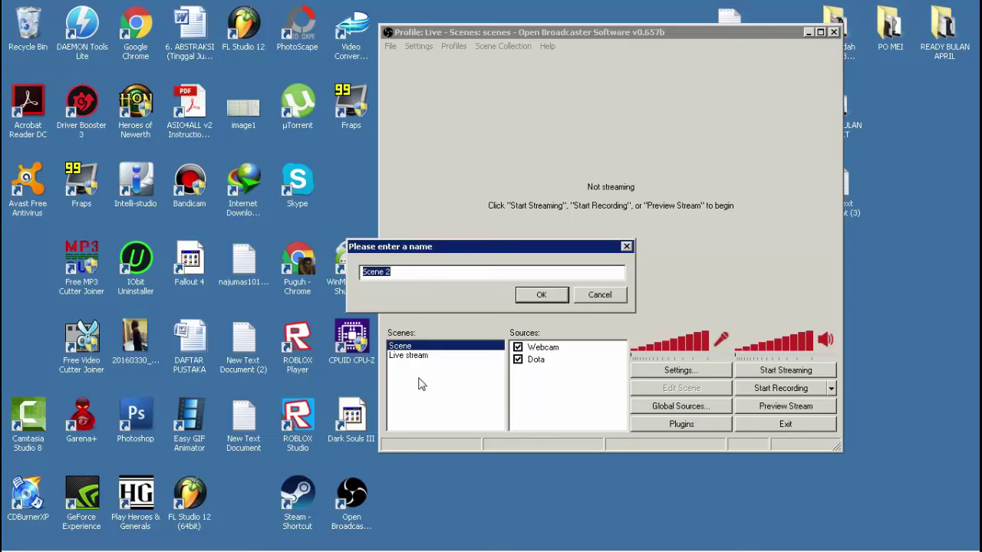
type("Game DOta")
key("Return")
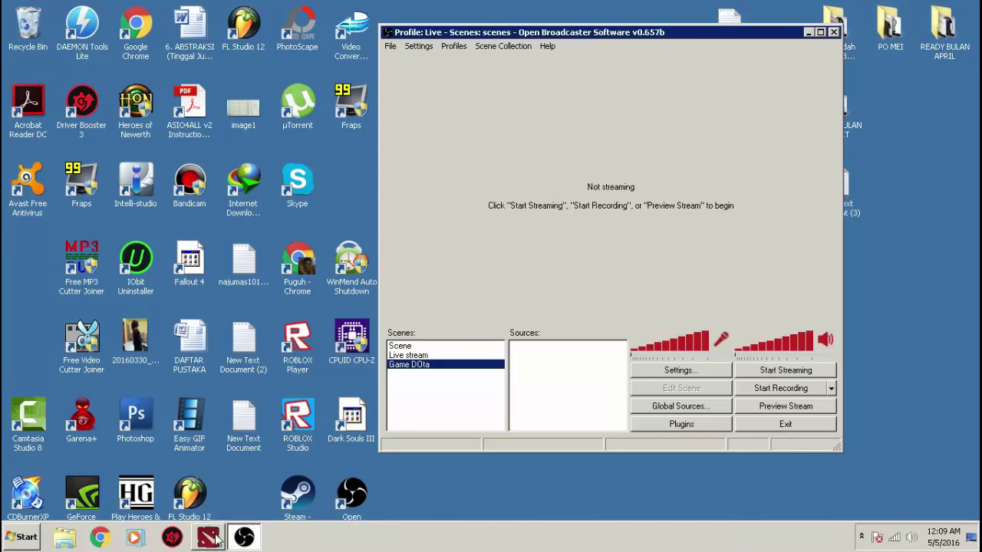
Add a Game Capture source named "Dota 2" to the Game DOta scene
mouse_move(217, 539)
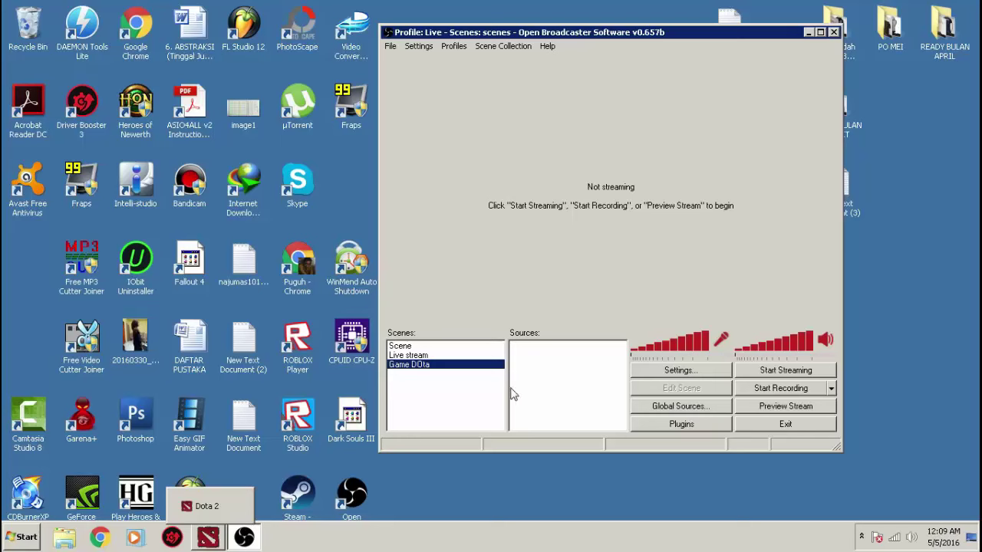
right_click(545, 356)
left_click(541, 358)
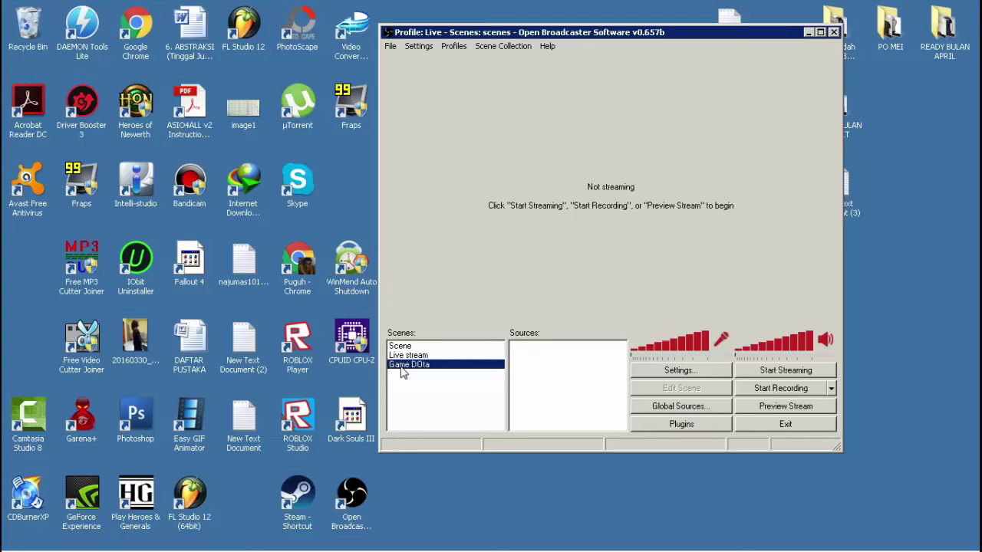
right_click(554, 359)
mouse_move(562, 367)
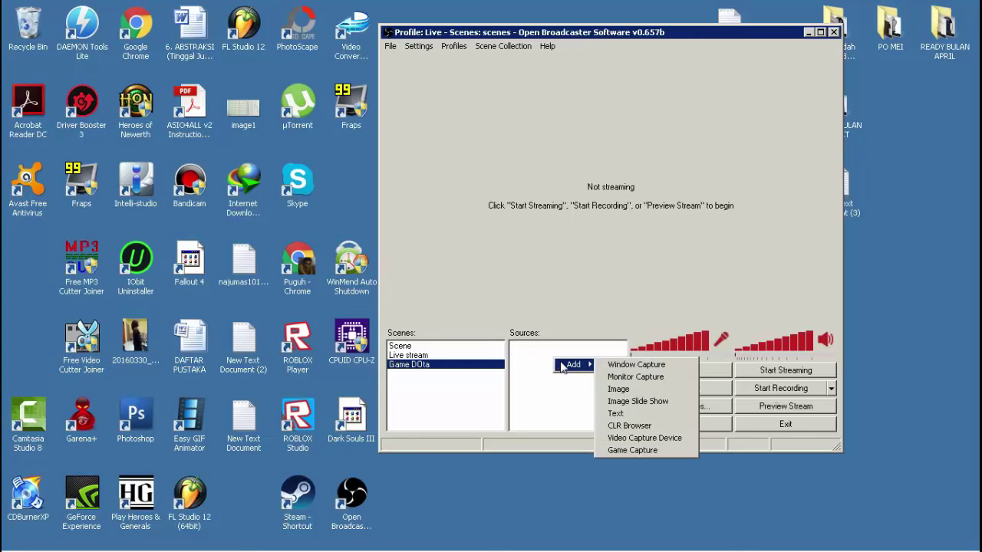
right_click(522, 345)
mouse_move(532, 352)
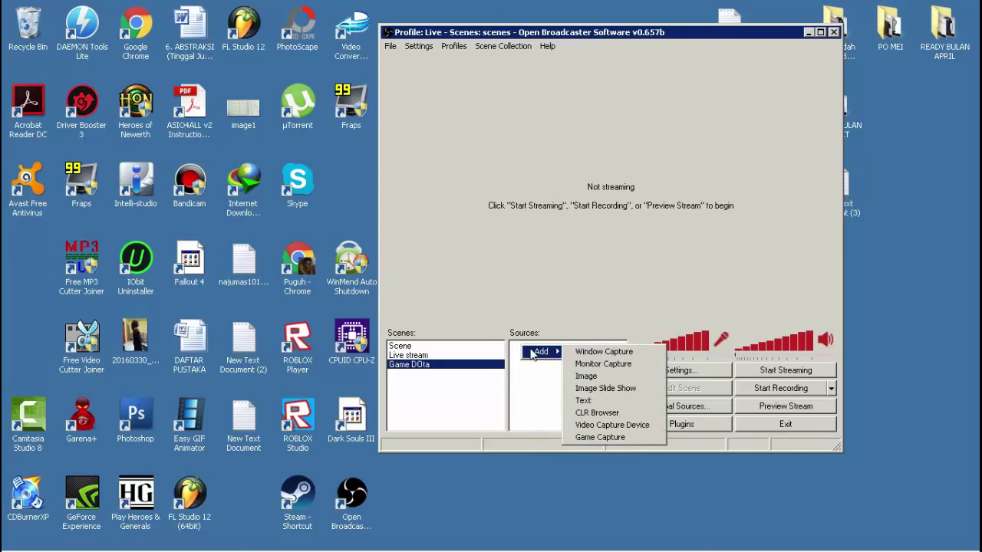
left_click(598, 437)
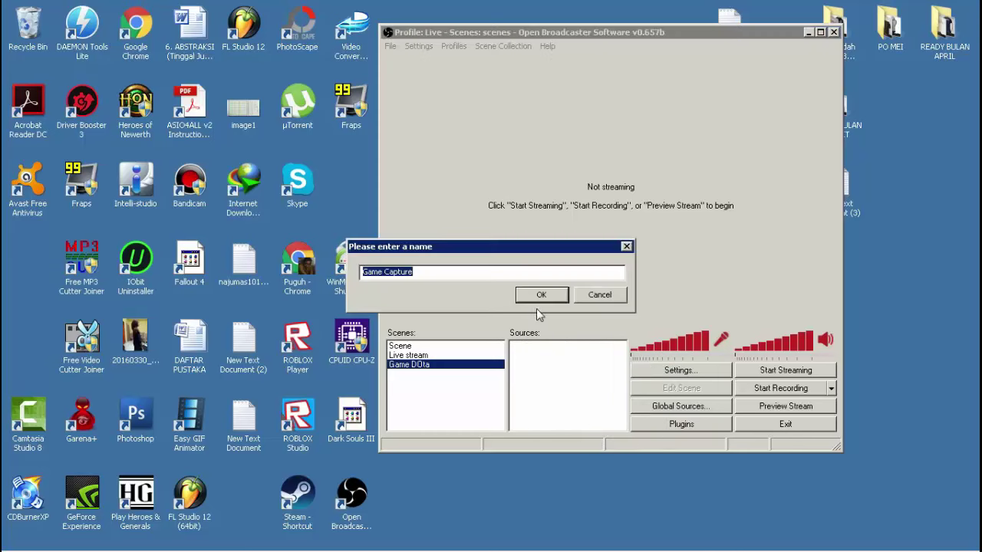
type("Dota 2")
key("Return")
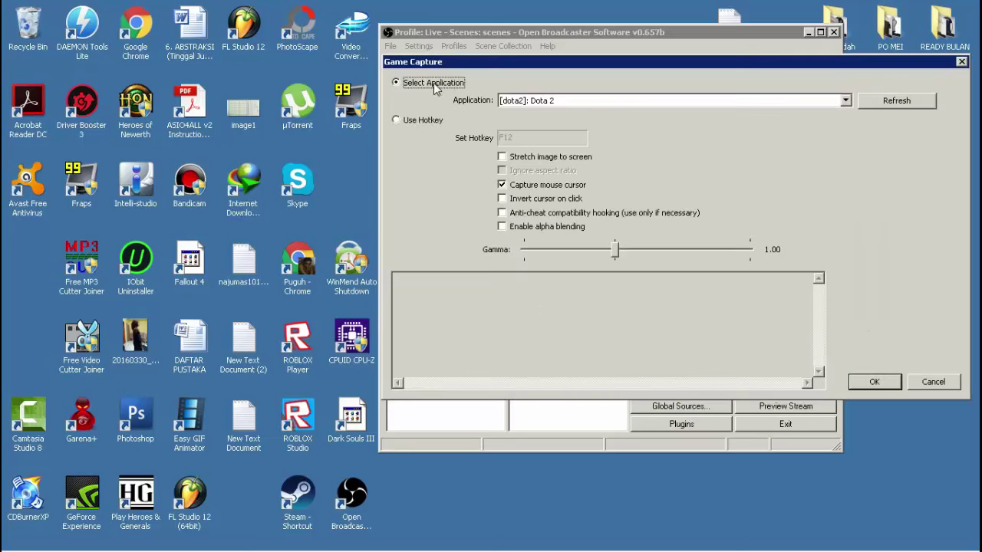
Choose [dota2]: Dota 2 as the application for the game capture and confirm the source
left_click(598, 100)
left_click(600, 107)
left_click(599, 105)
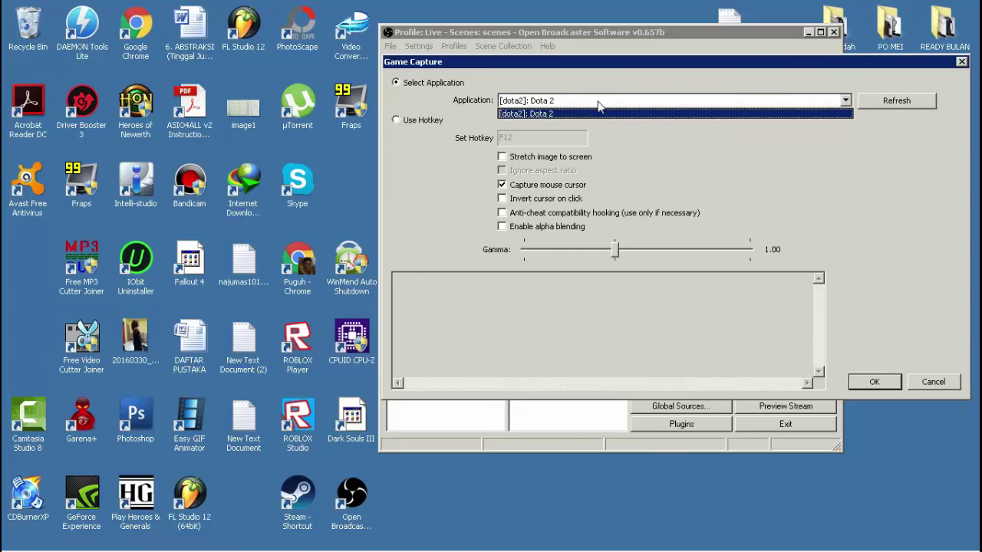
left_click(558, 114)
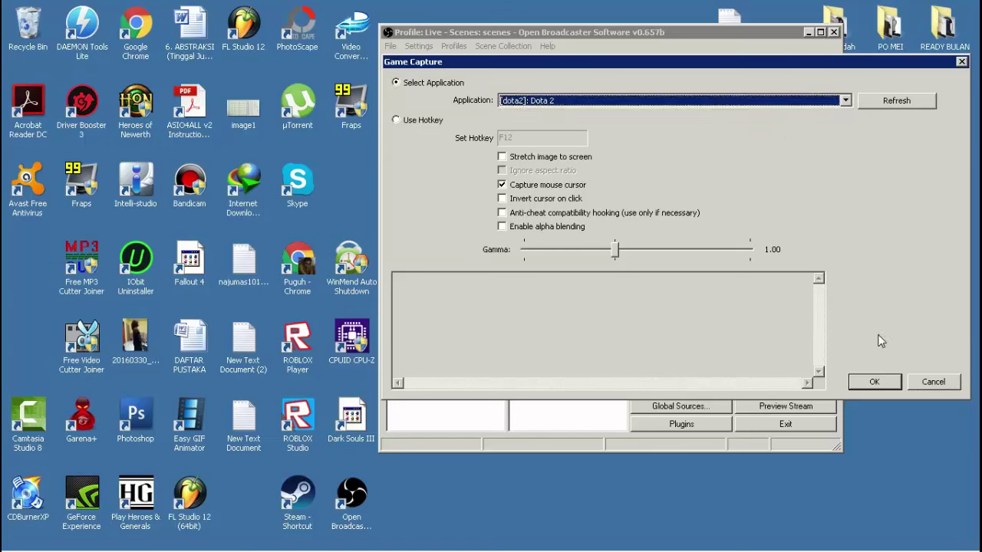
left_click(845, 100)
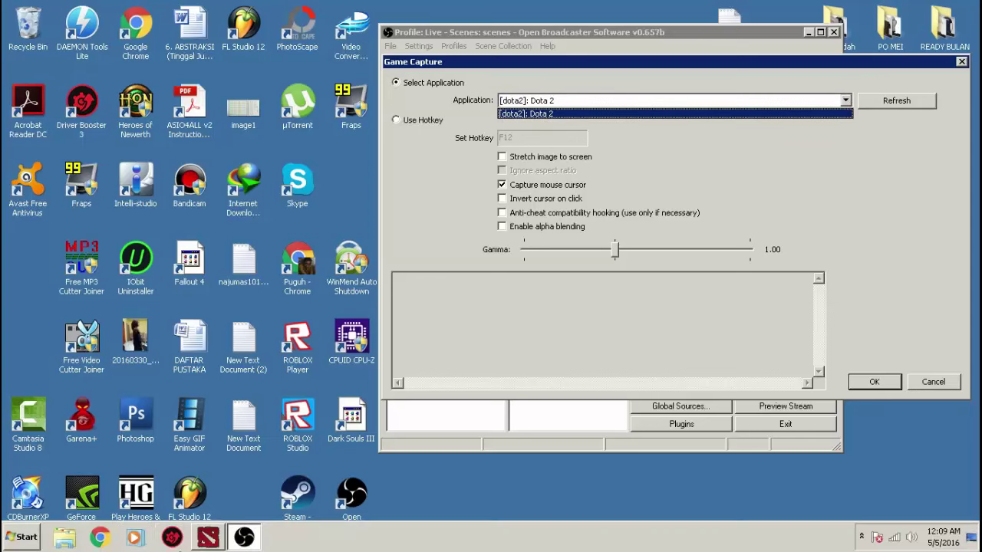
left_click(869, 274)
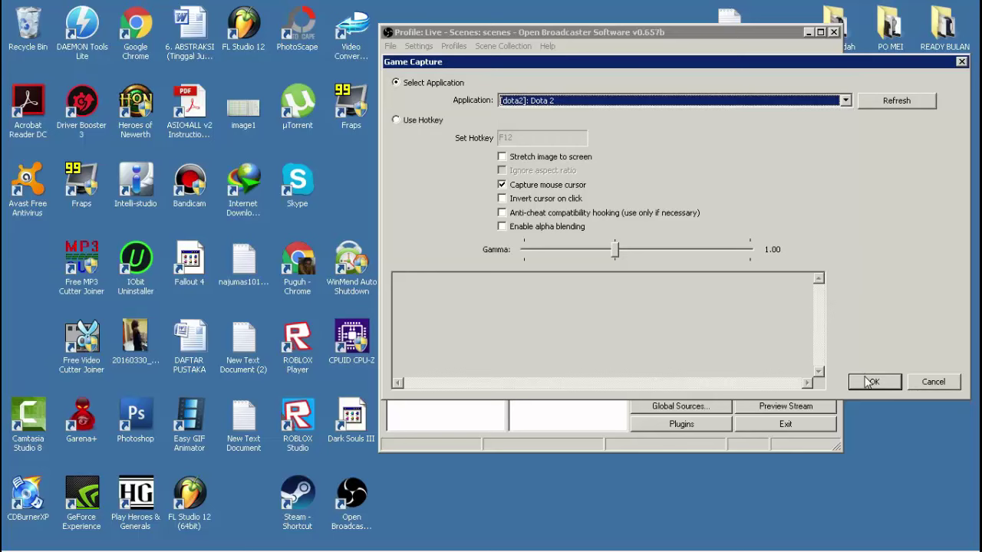
left_click(871, 382)
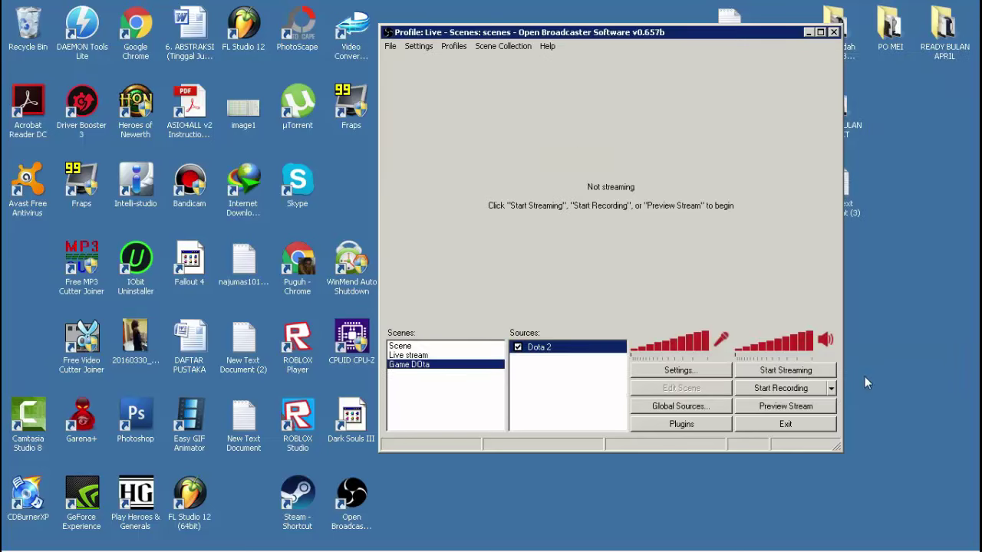
Add a Video Capture Device source named "webcam" to the scene, using the USB Video Device
right_click(558, 369)
mouse_move(561, 372)
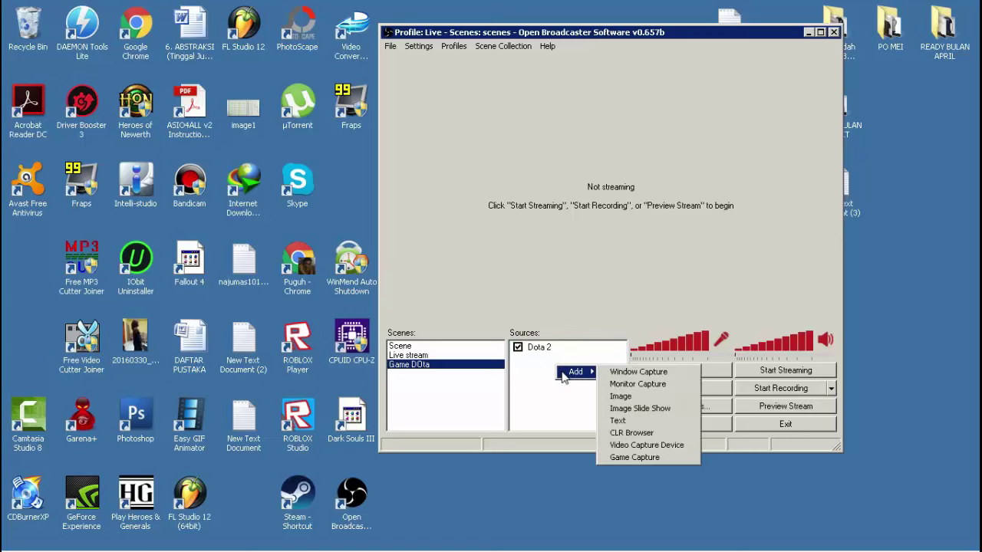
left_click(657, 446)
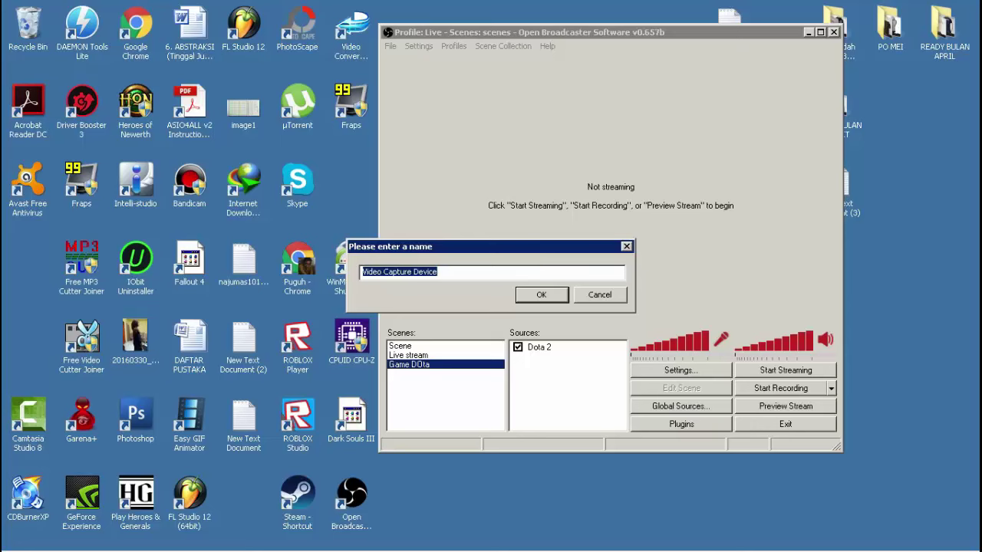
type("webcam")
key("Return")
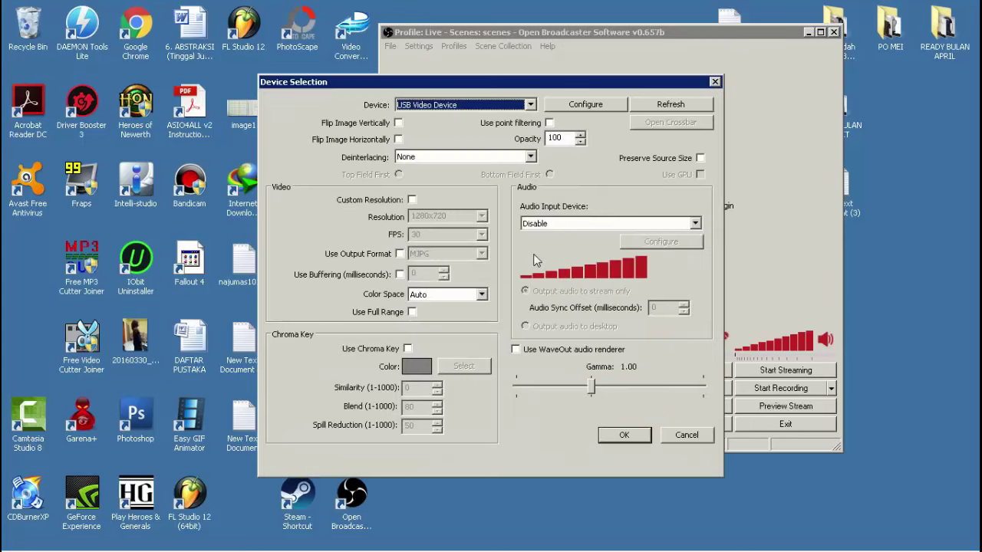
left_click(500, 104)
left_click(454, 119)
left_click(606, 435)
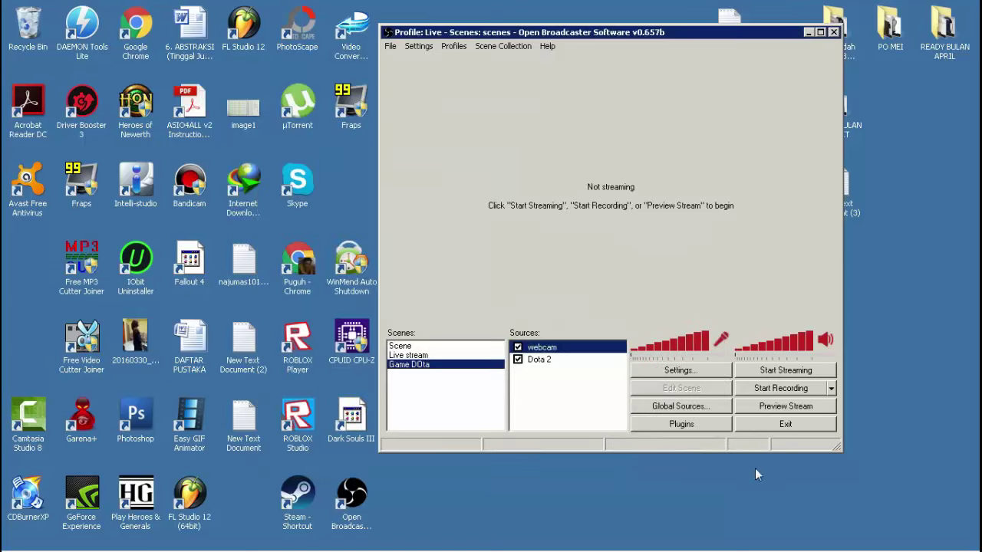
Preview the stream and edit the scene, shrinking the webcam image and placing it just beside the game's minimap
left_click(796, 411)
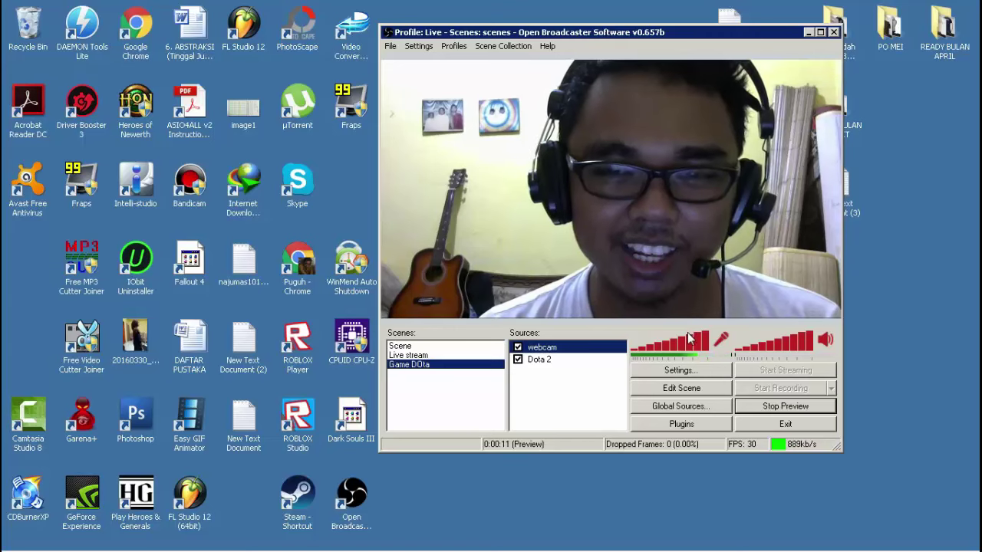
left_click(692, 390)
left_click_drag(836, 65, 469, 312)
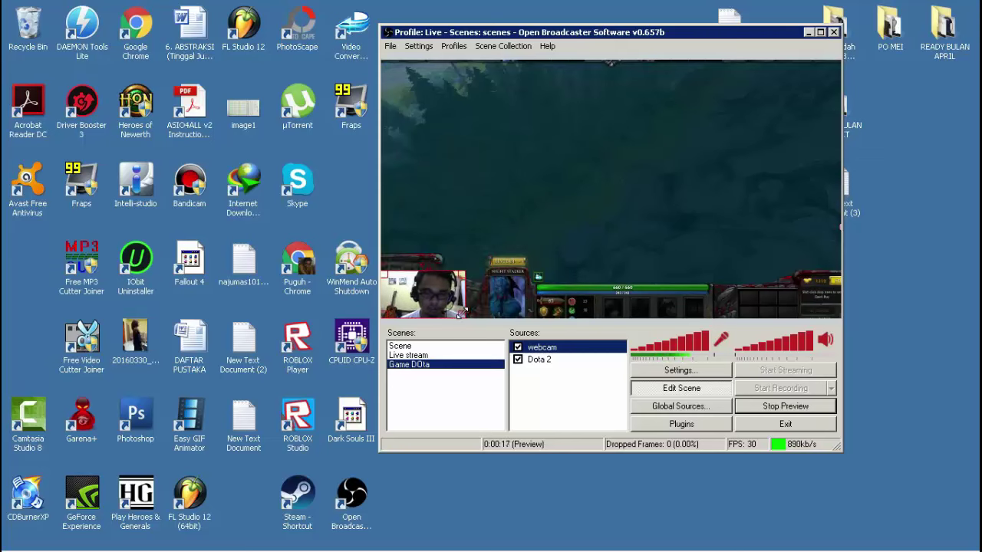
left_click_drag(474, 266, 508, 300)
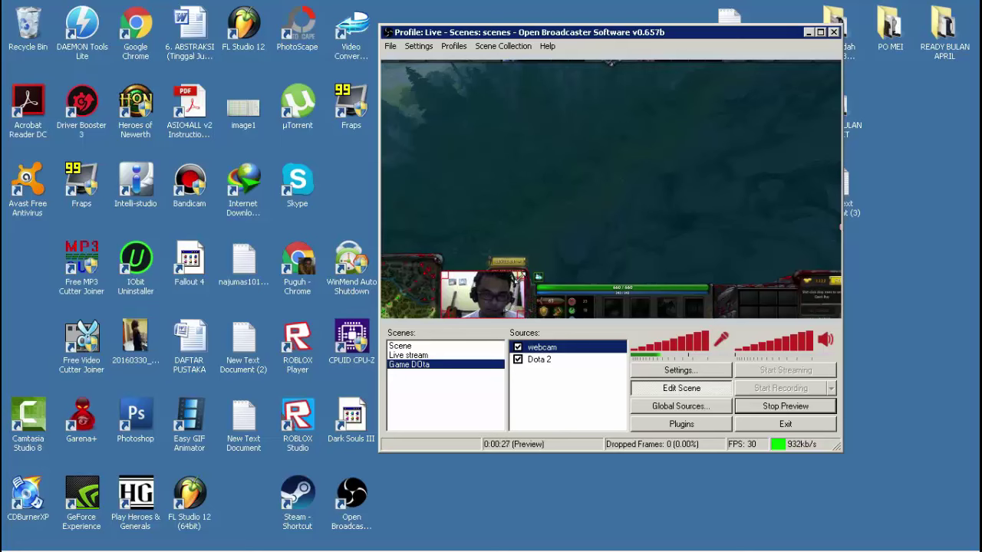
left_click(681, 387)
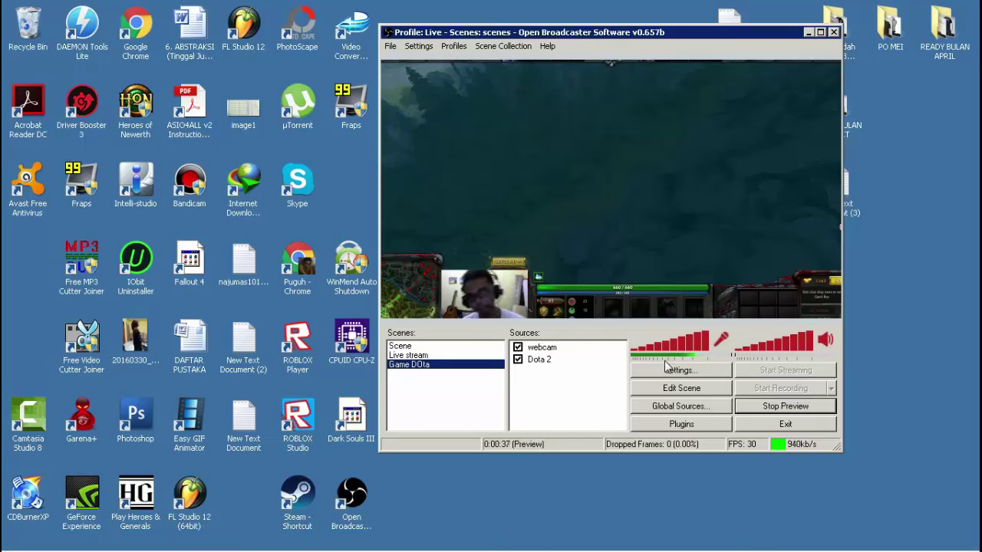
In the webcam source's properties, set the audio input device to Disable and confirm the device settings
right_click(537, 349)
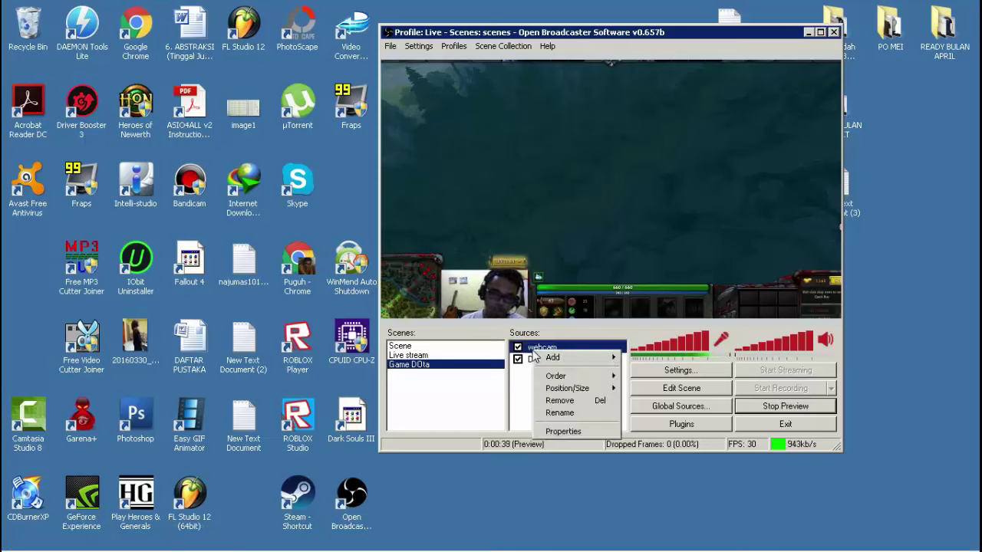
left_click(563, 432)
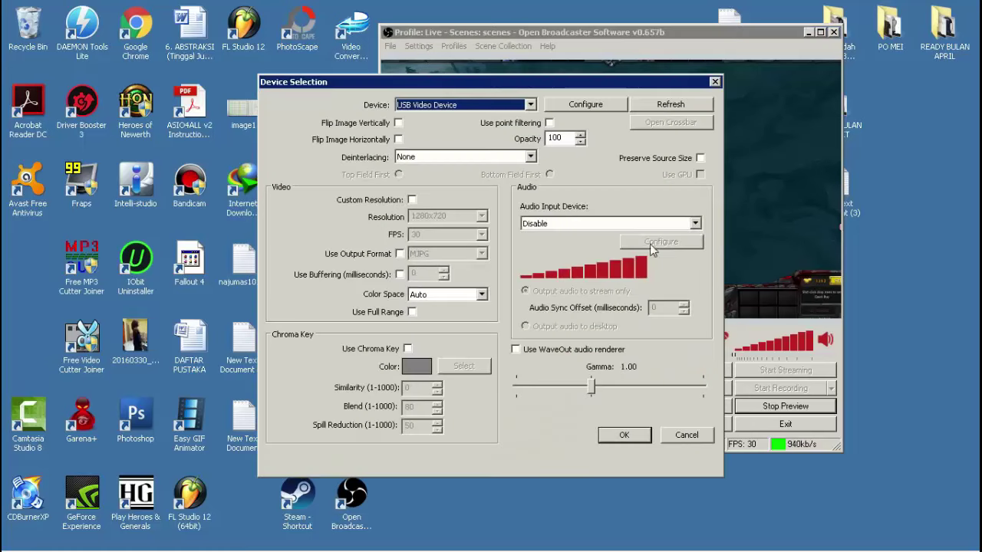
left_click(625, 223)
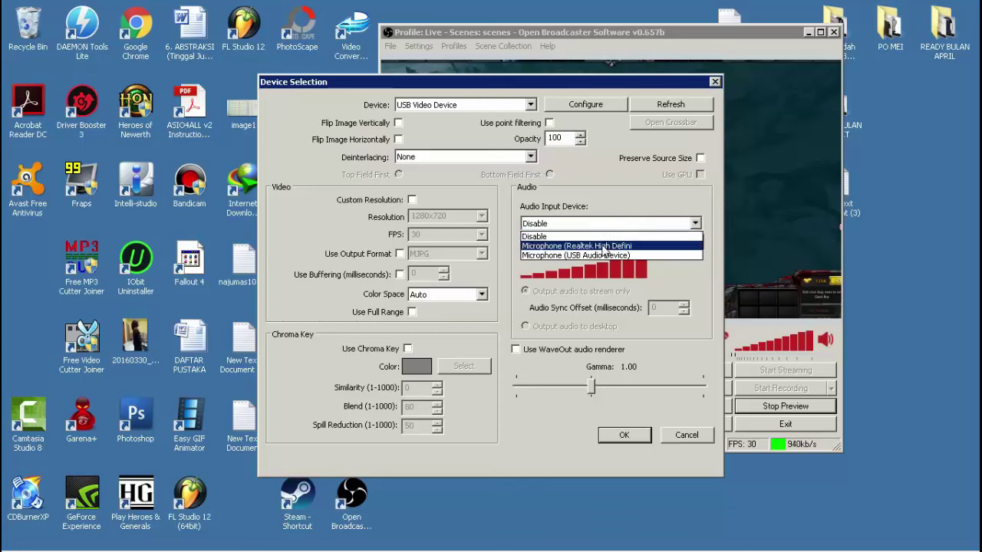
left_click(602, 236)
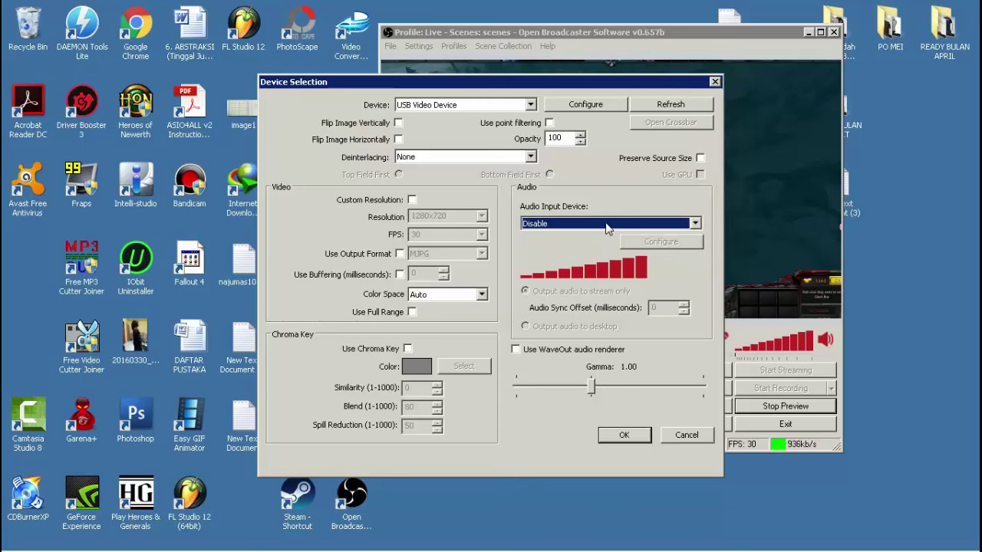
left_click(607, 226)
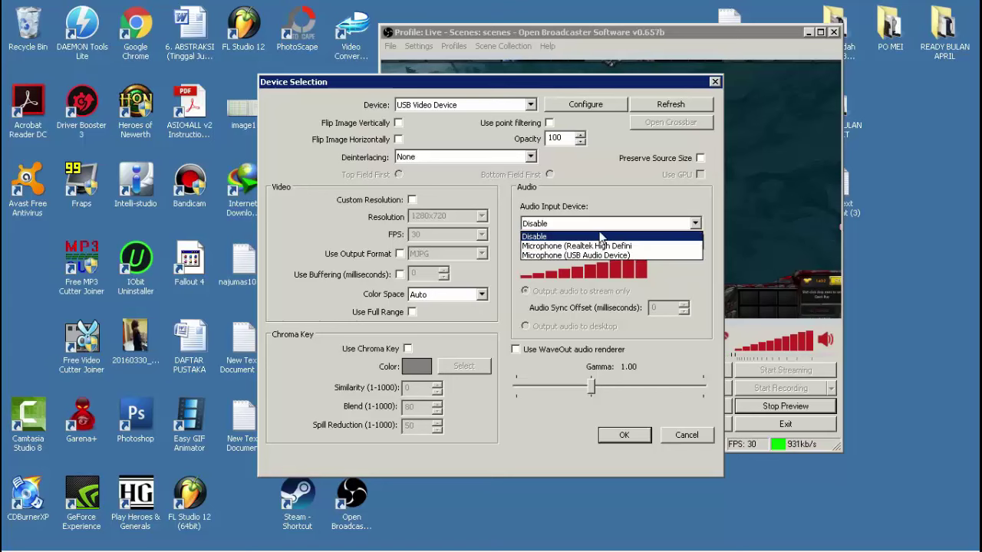
left_click(623, 236)
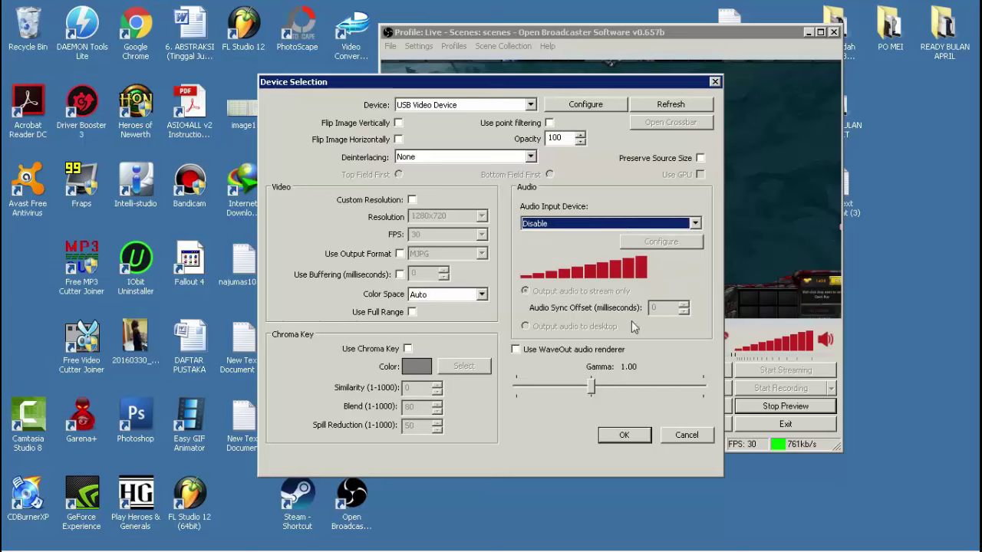
left_click(625, 435)
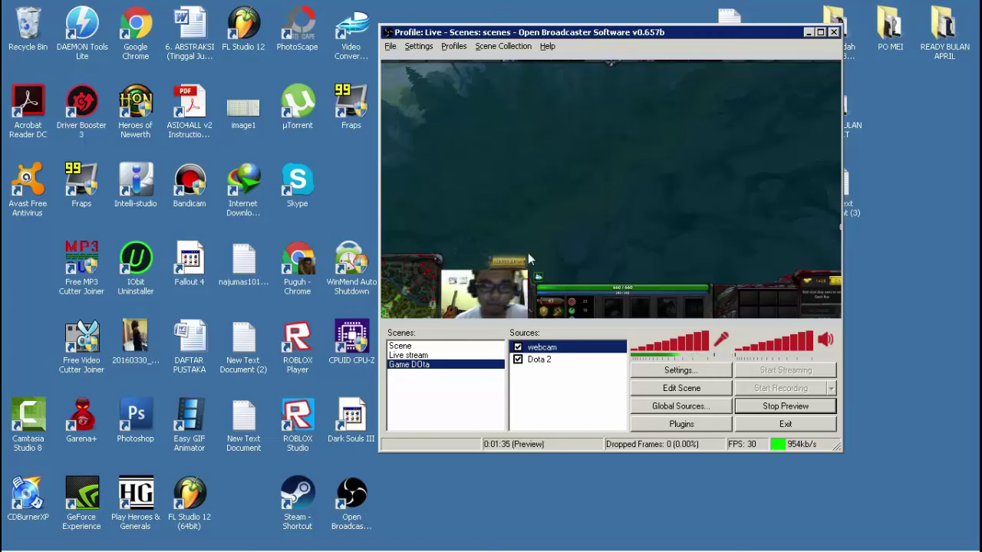
Edit the scene and enlarge the webcam image from its upper corner until it covers most of the game view
left_click(680, 388)
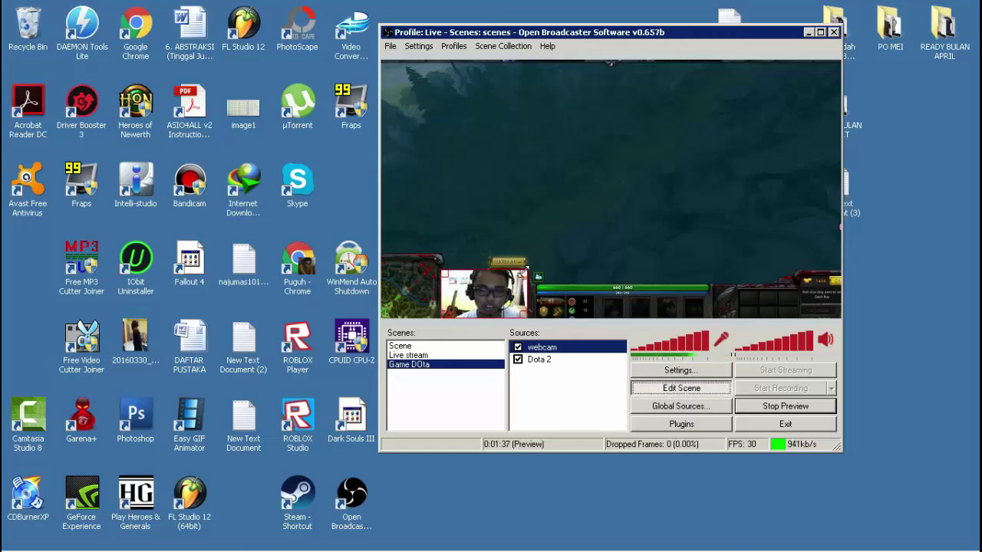
left_click_drag(528, 270, 803, 125)
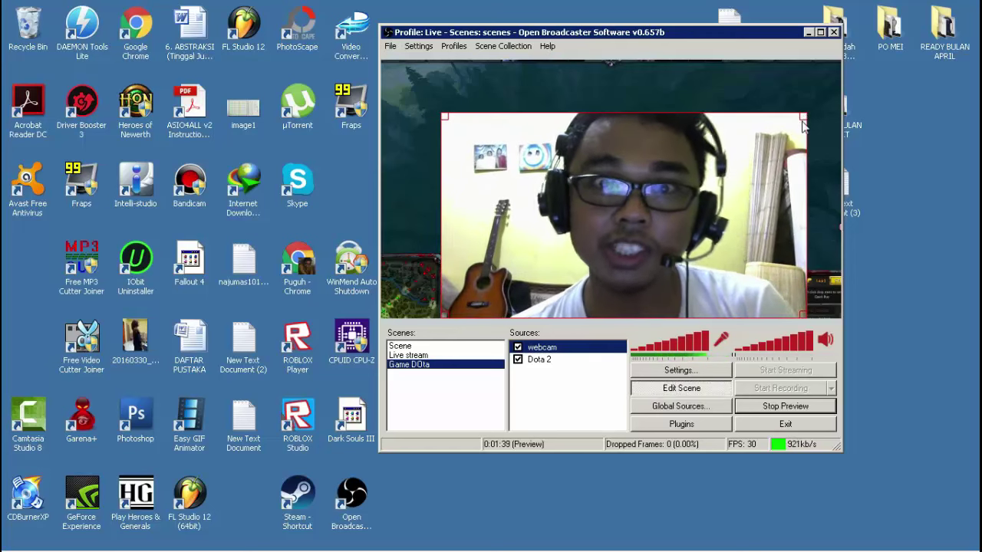